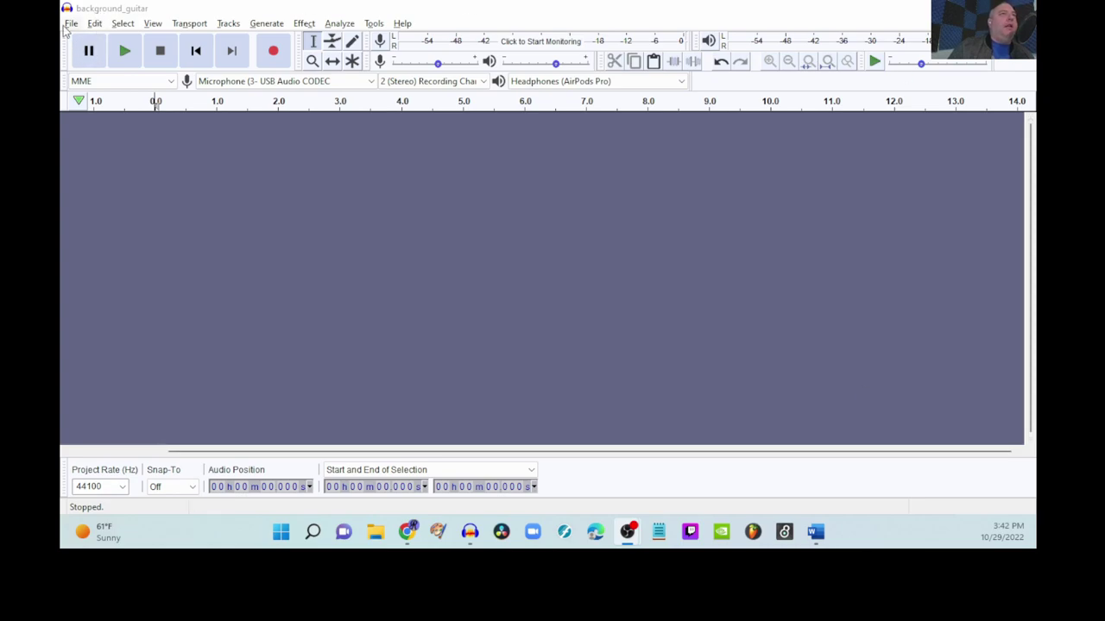
Open the Harry_Potter_-_Prisoner_of_Azkeban recording and play it through to check it.
{"action": "left_click", "coordinate": [70, 23]}
{"action": "left_click", "coordinate": [97, 56]}
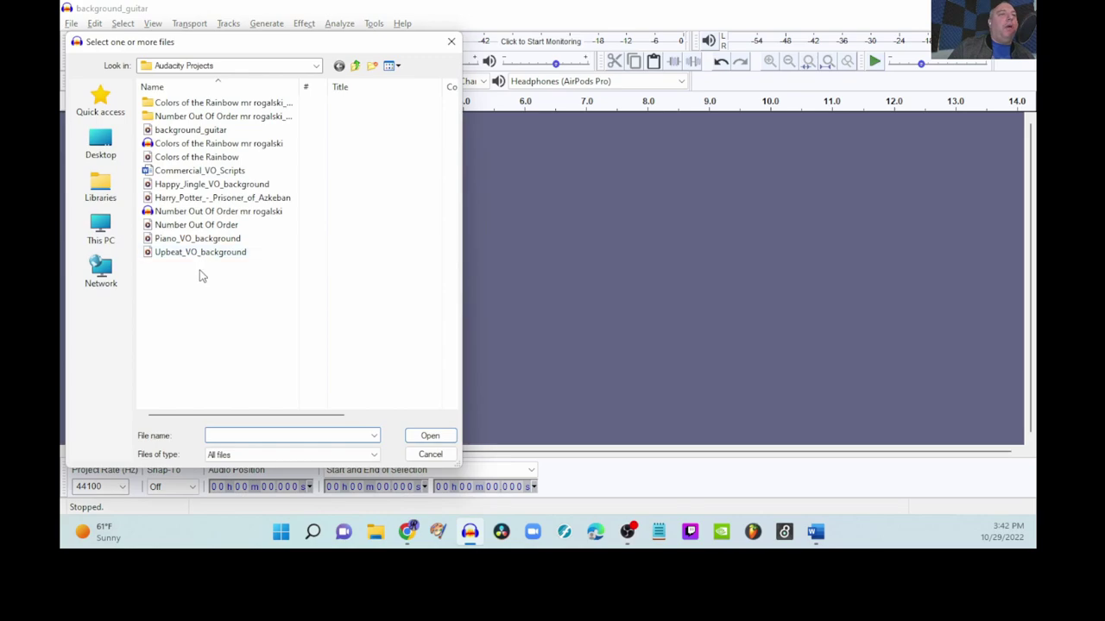
{"action": "double_click", "coordinate": [226, 198]}
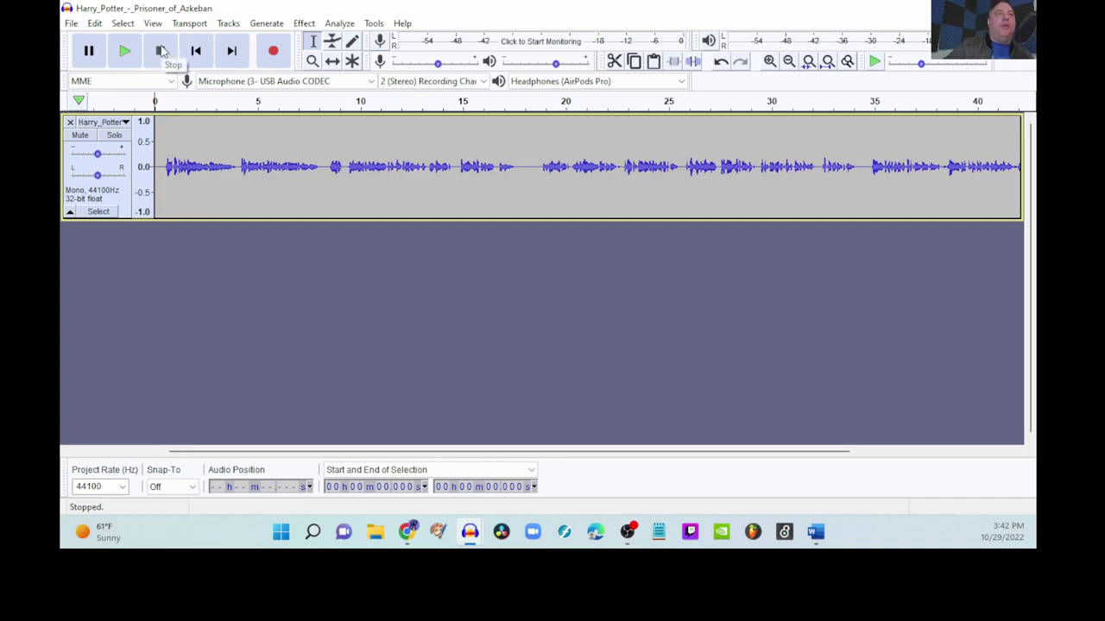
{"action": "key", "text": "space"}
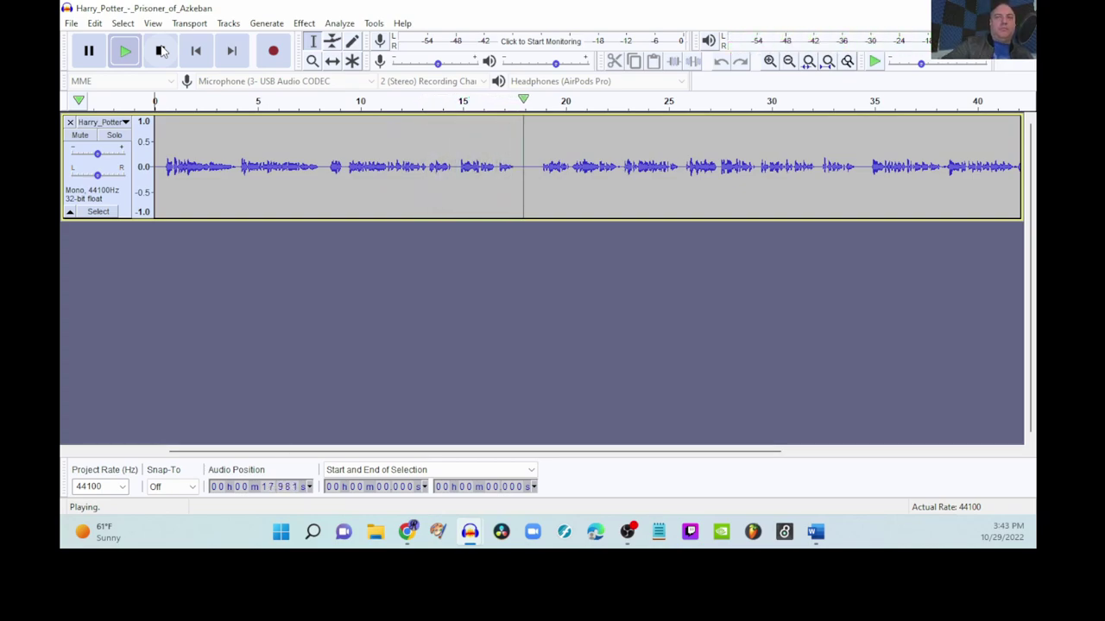
{"action": "left_click", "coordinate": [160, 51]}
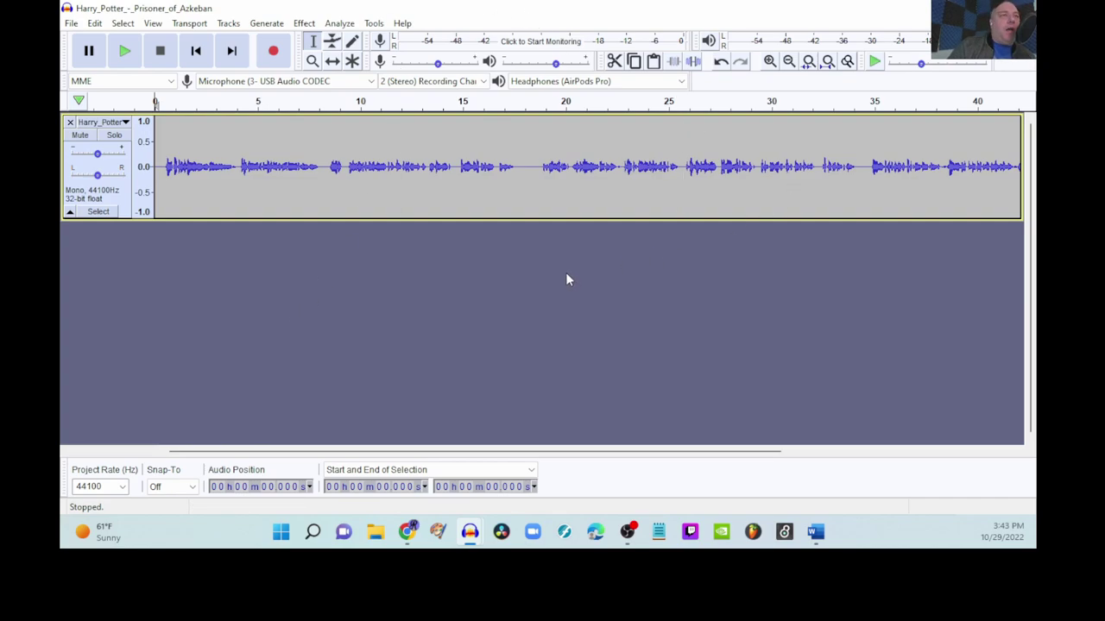
Import background_guitar through File > Import > Audio as a new track.
{"action": "left_click", "coordinate": [70, 23]}
{"action": "mouse_move", "coordinate": [128, 153]}
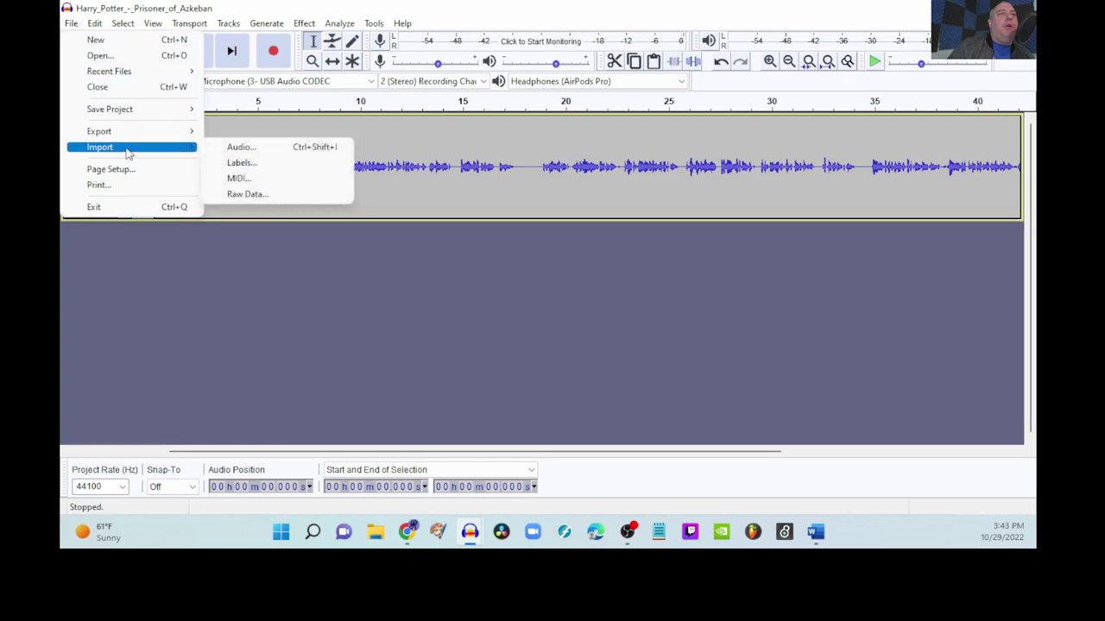
{"action": "left_click", "coordinate": [254, 150]}
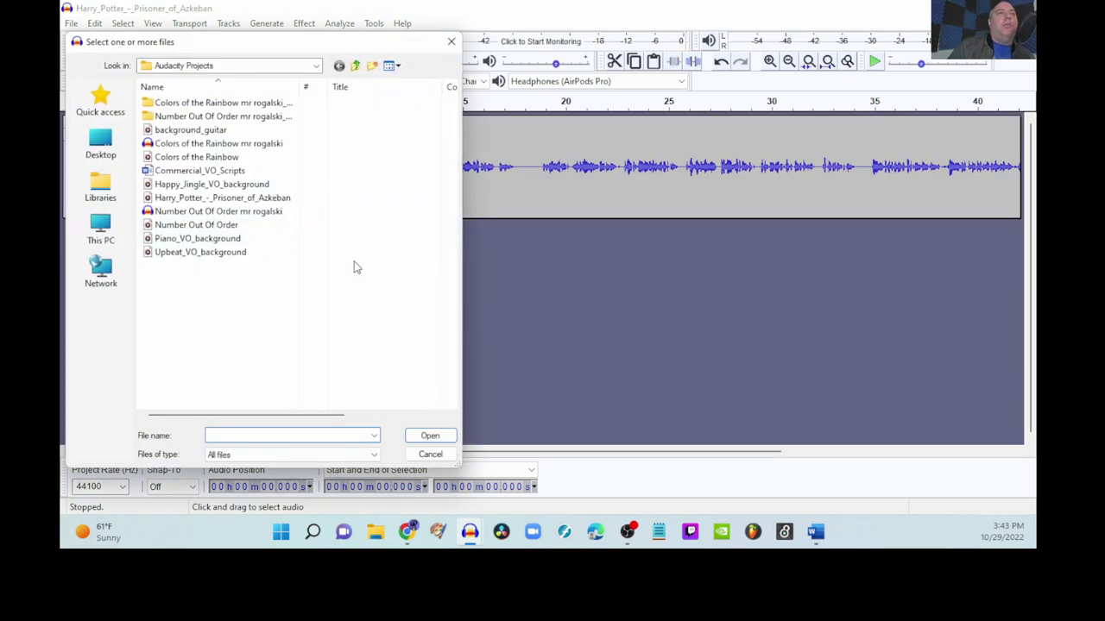
{"action": "left_click", "coordinate": [192, 134]}
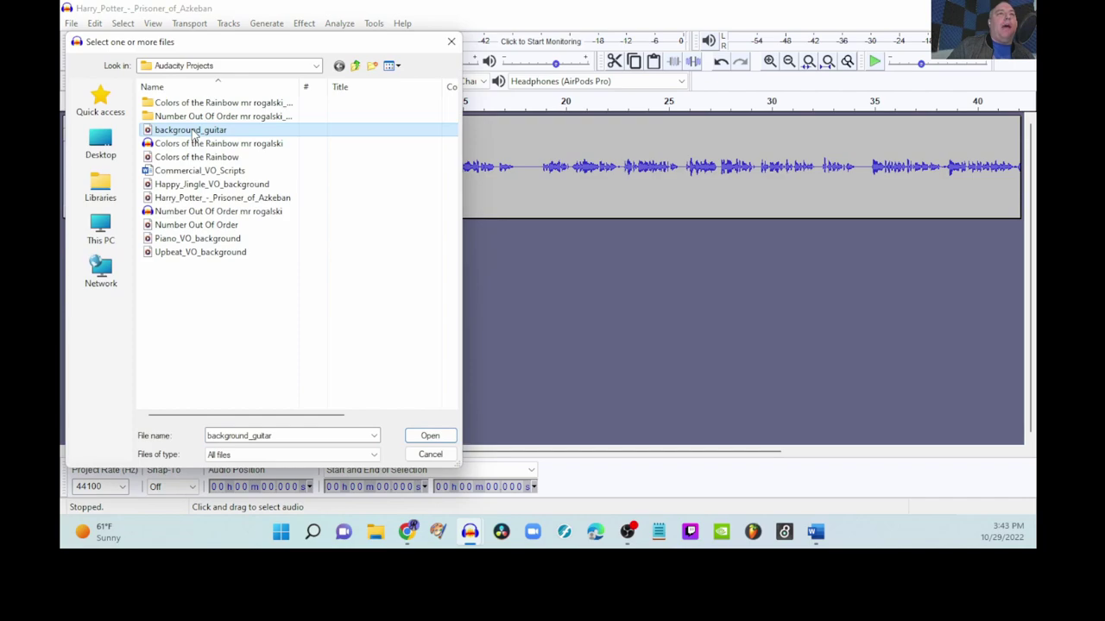
{"action": "double_click", "coordinate": [194, 134]}
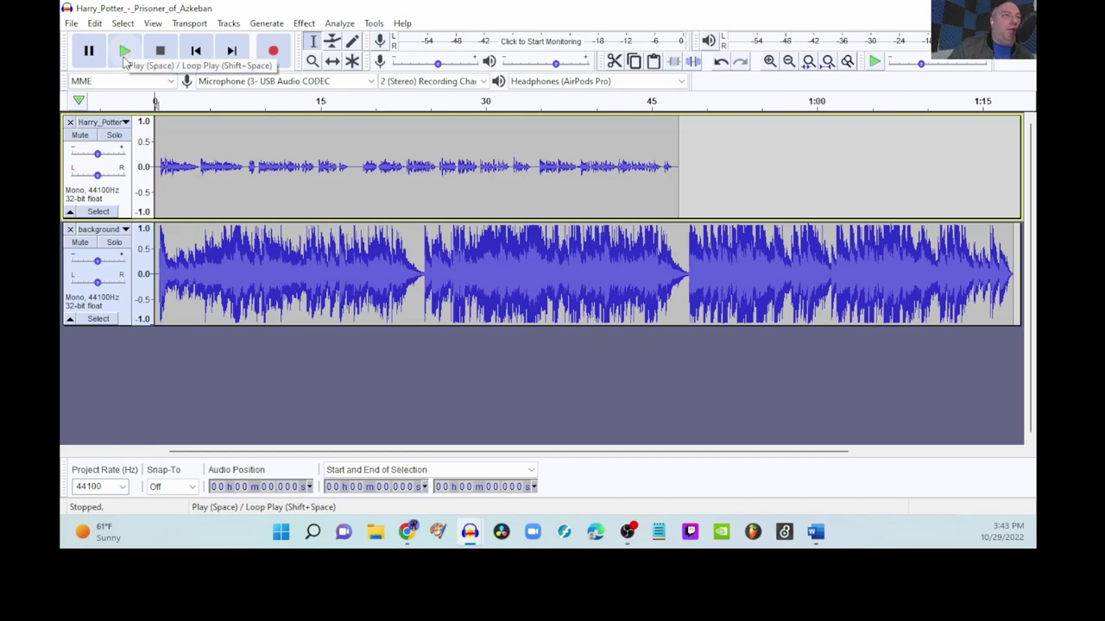
Preview the mix, set voice gain to +3 dB and background to -5 dB, then replay.
{"action": "left_click", "coordinate": [124, 52]}
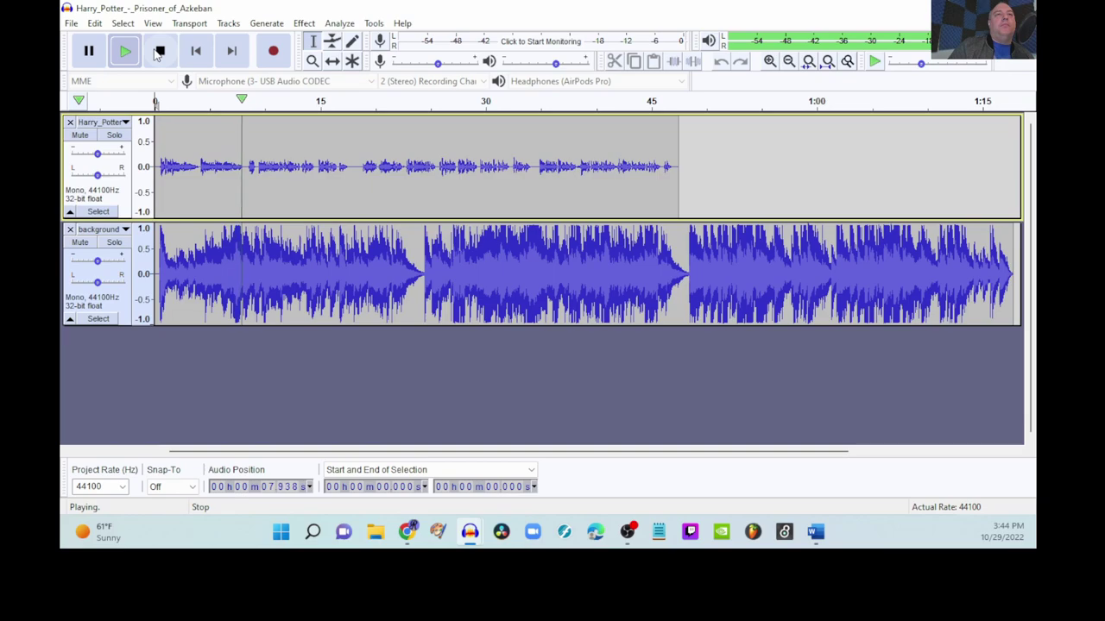
{"action": "left_click", "coordinate": [160, 52]}
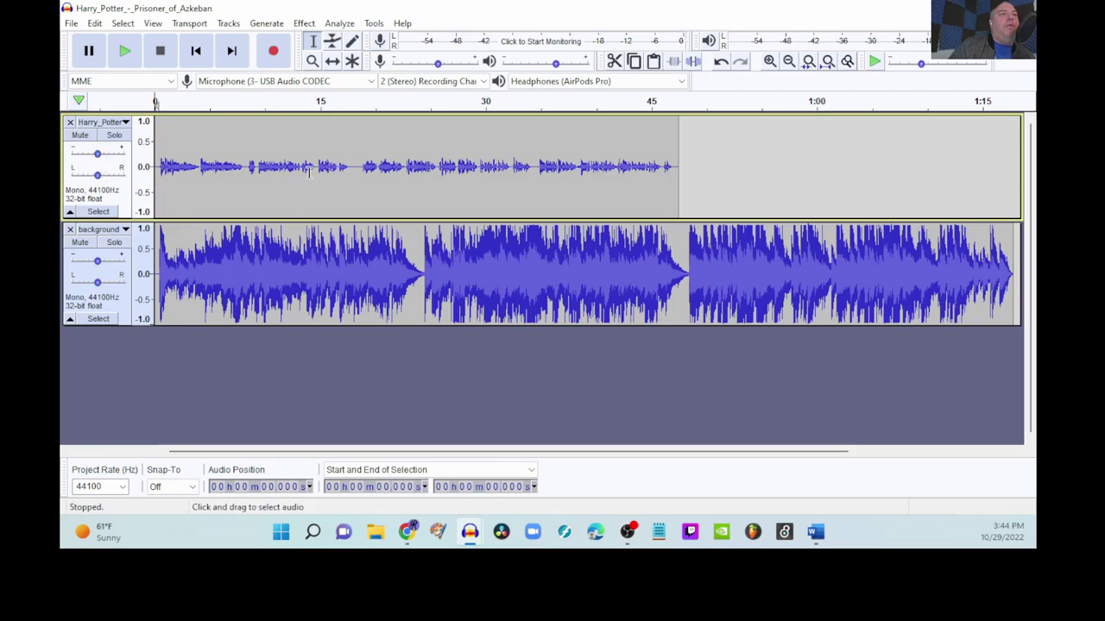
{"action": "left_click", "coordinate": [99, 157]}
{"action": "left_click_drag", "start_coordinate": [101, 159], "coordinate": [106, 162]}
{"action": "left_click_drag", "start_coordinate": [98, 262], "coordinate": [93, 265]}
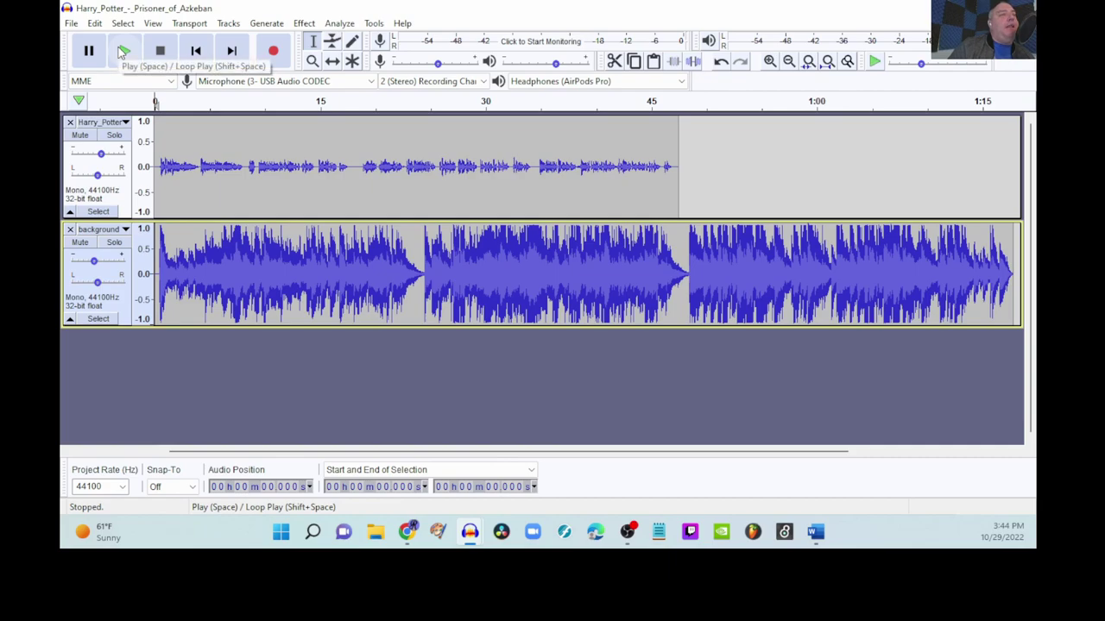
{"action": "left_click", "coordinate": [123, 52]}
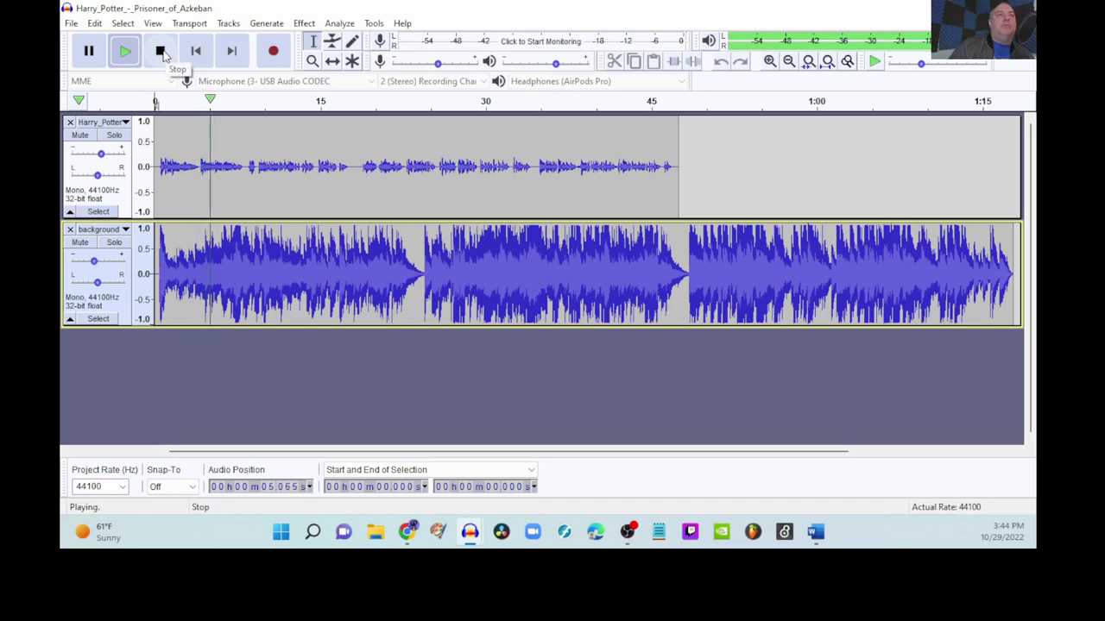
{"action": "left_click", "coordinate": [161, 51]}
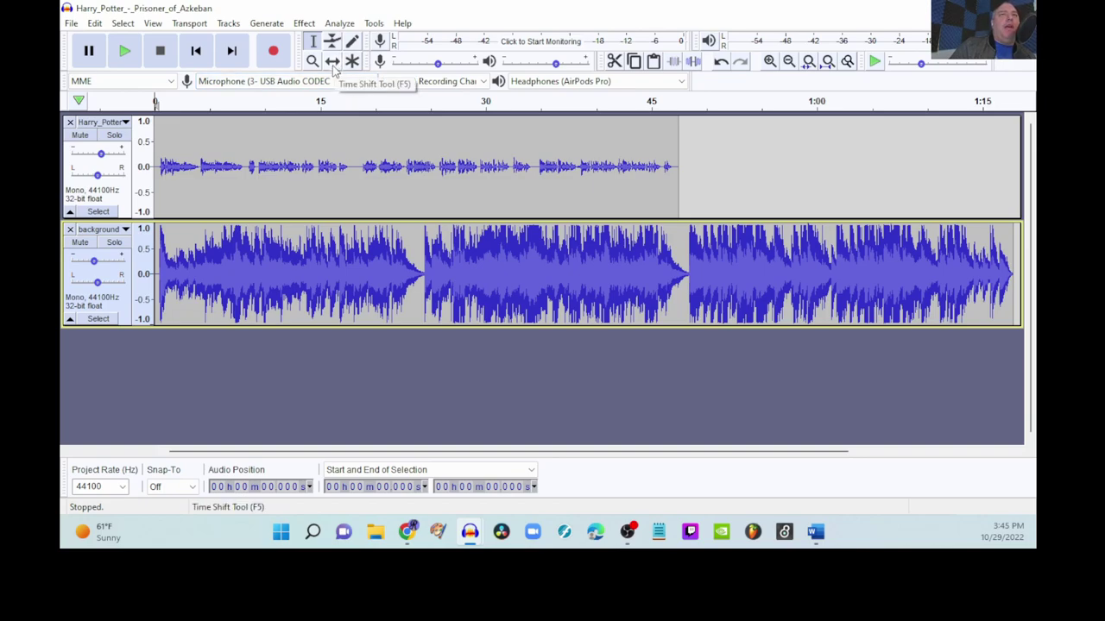
Shift the Harry_Potter voice clip slightly right with the Time Shift tool.
{"action": "left_click", "coordinate": [335, 63]}
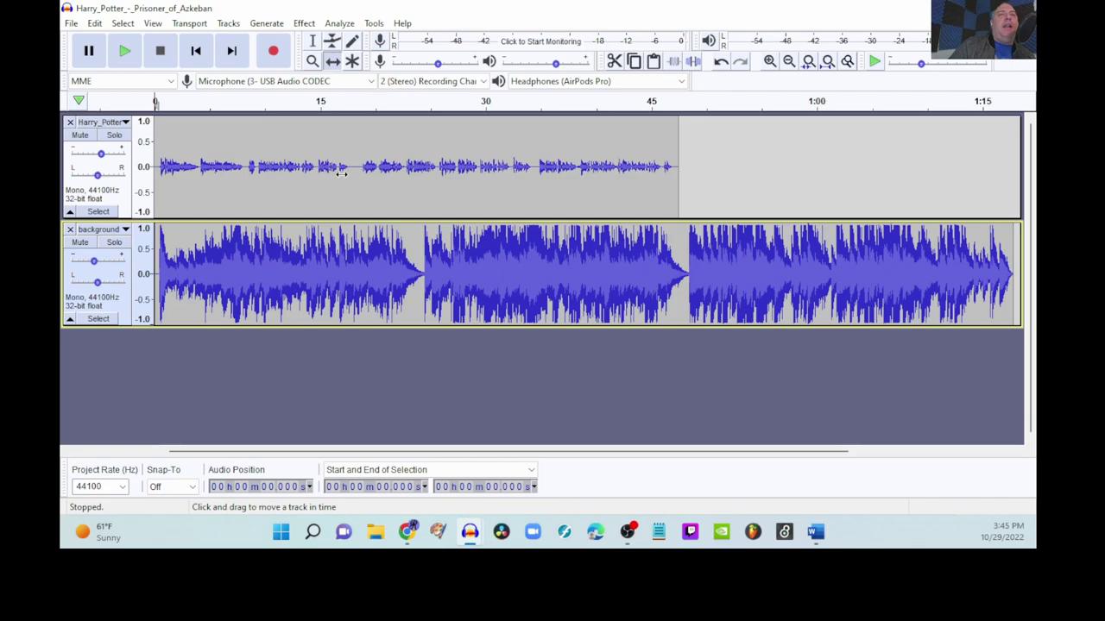
{"action": "left_click_drag", "start_coordinate": [259, 168], "coordinate": [259, 168]}
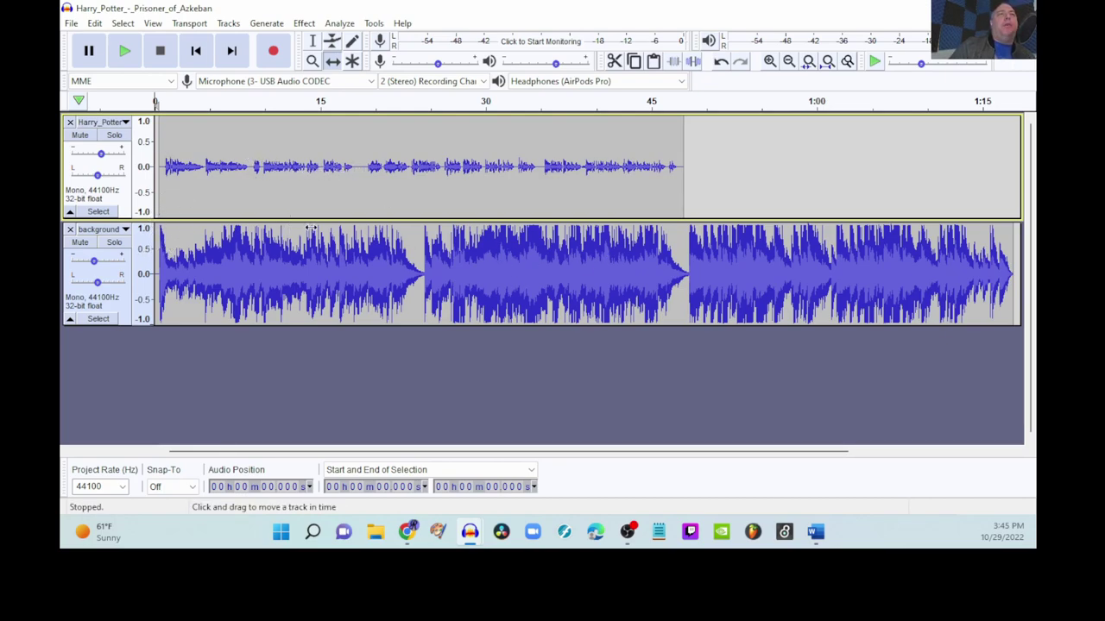
{"action": "left_click", "coordinate": [311, 43]}
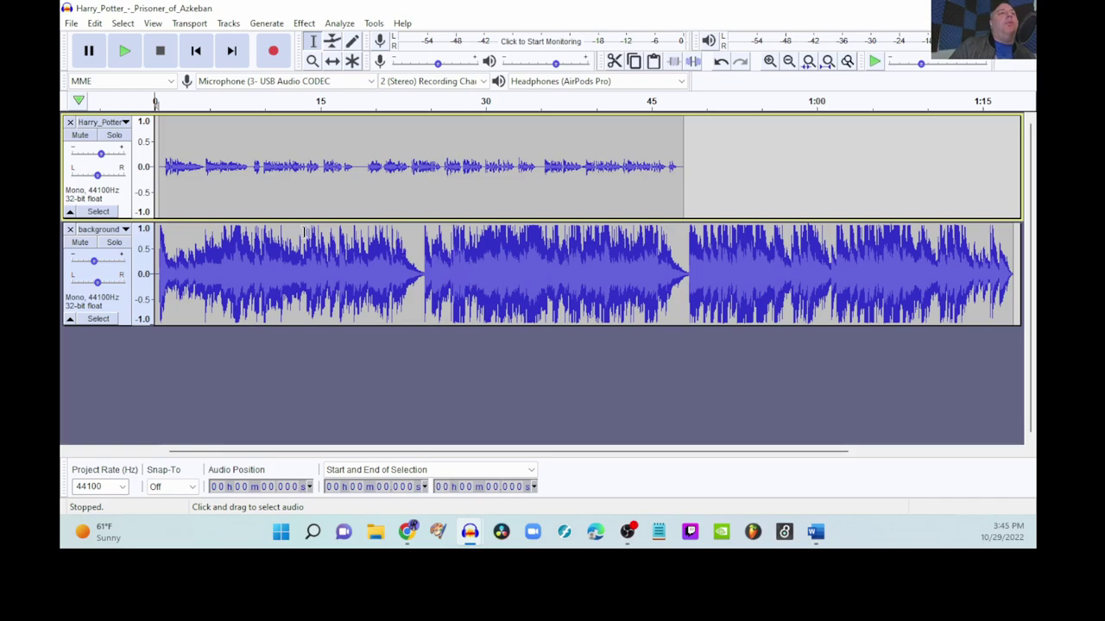
Move the background track to the top and select its entire clip.
{"action": "left_click", "coordinate": [126, 230]}
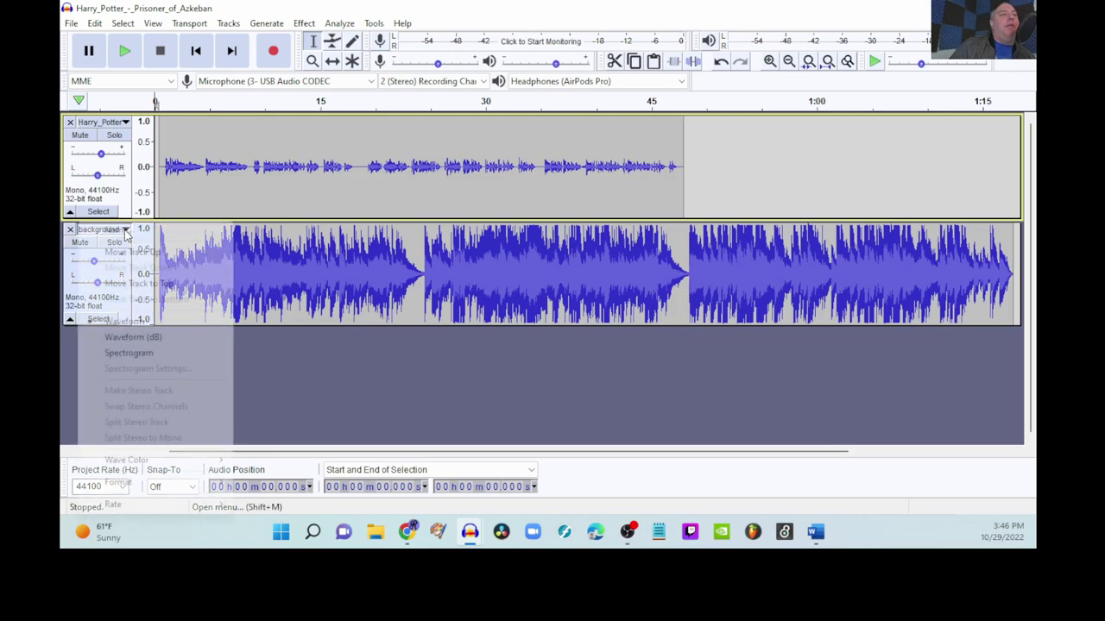
{"action": "left_click", "coordinate": [139, 285]}
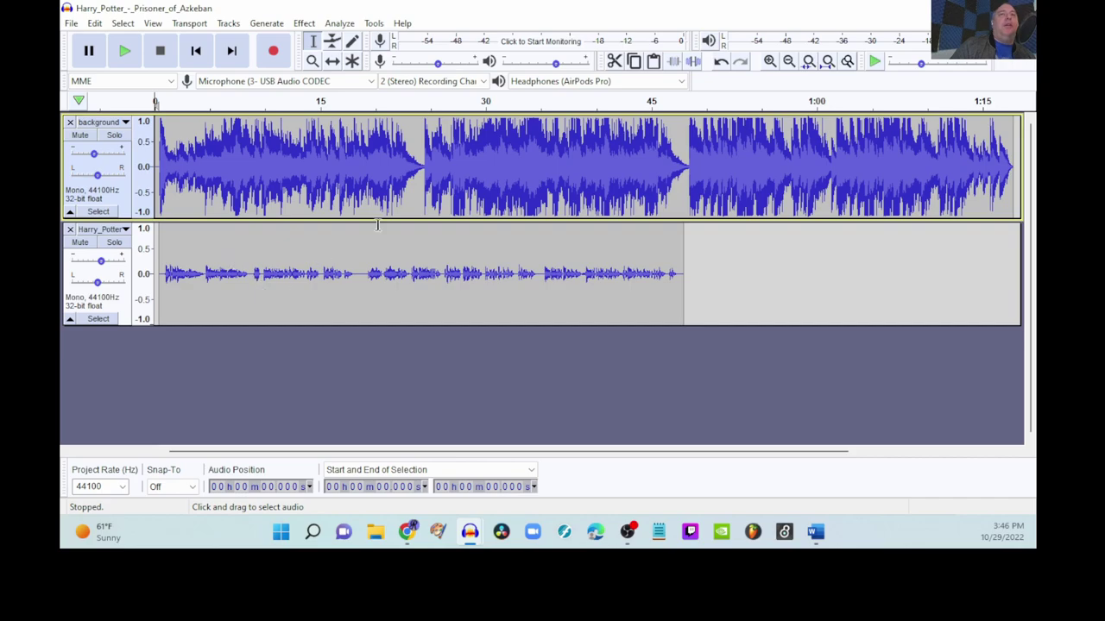
{"action": "double_click", "coordinate": [345, 171]}
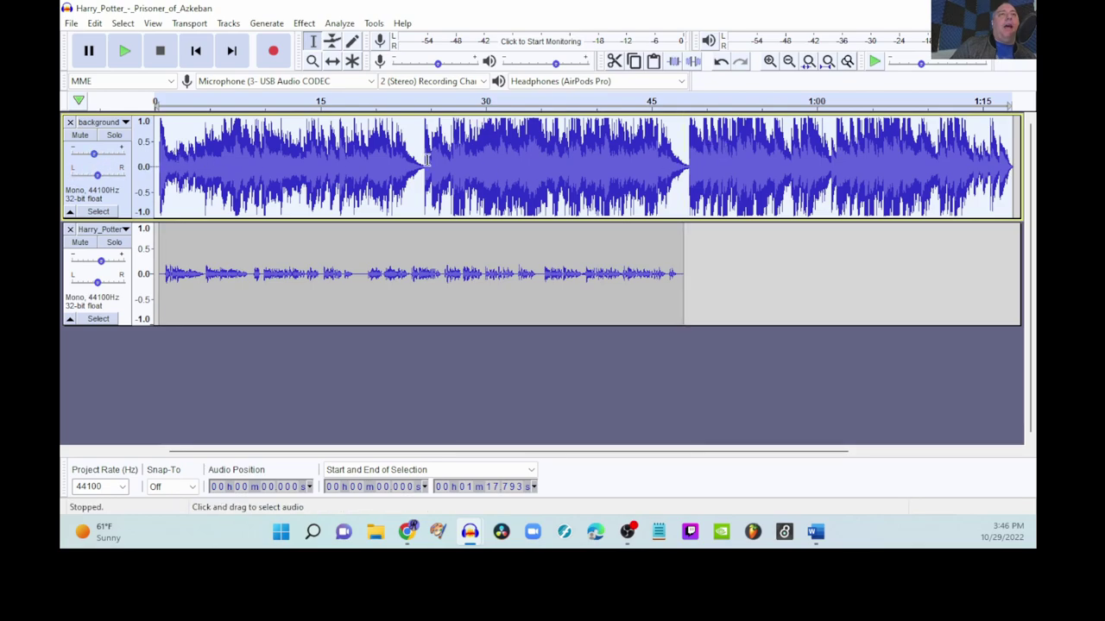
Apply Auto Duck to the background with the default -12 dB duck amount.
{"action": "left_click", "coordinate": [303, 23]}
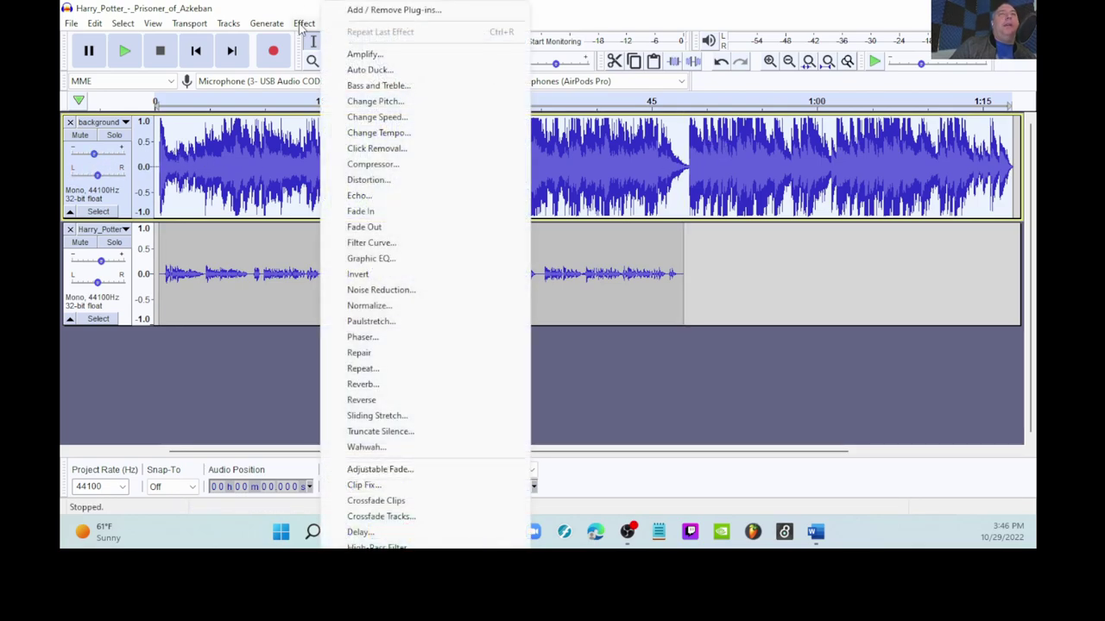
{"action": "left_click", "coordinate": [371, 69]}
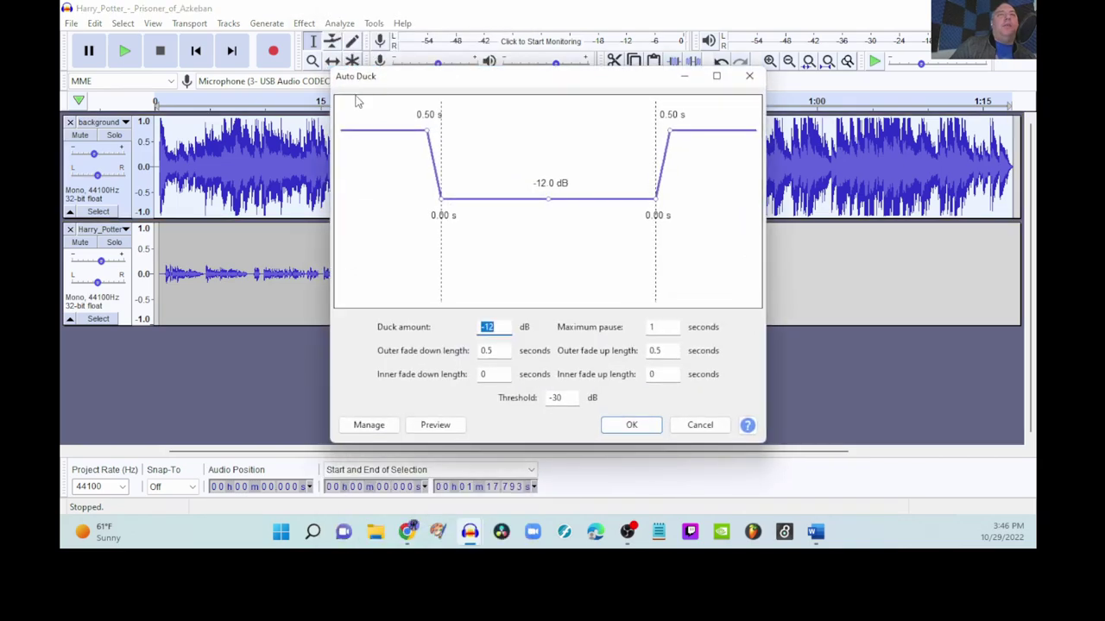
{"action": "left_click_drag", "start_coordinate": [379, 74], "coordinate": [222, 23]}
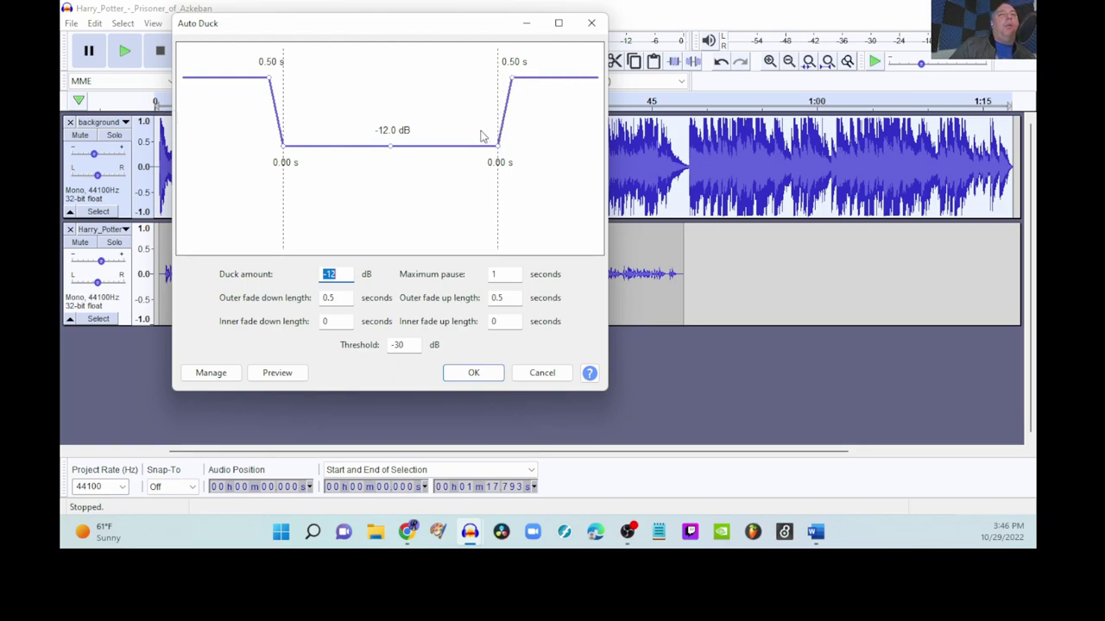
{"action": "left_click", "coordinate": [473, 374]}
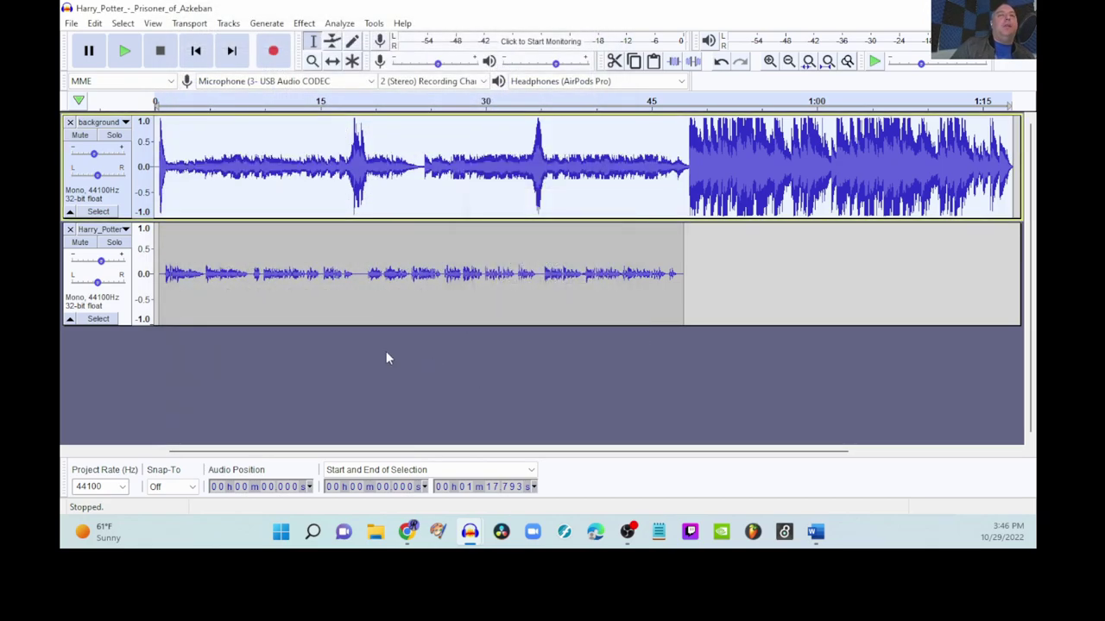
{"action": "left_click", "coordinate": [124, 53]}
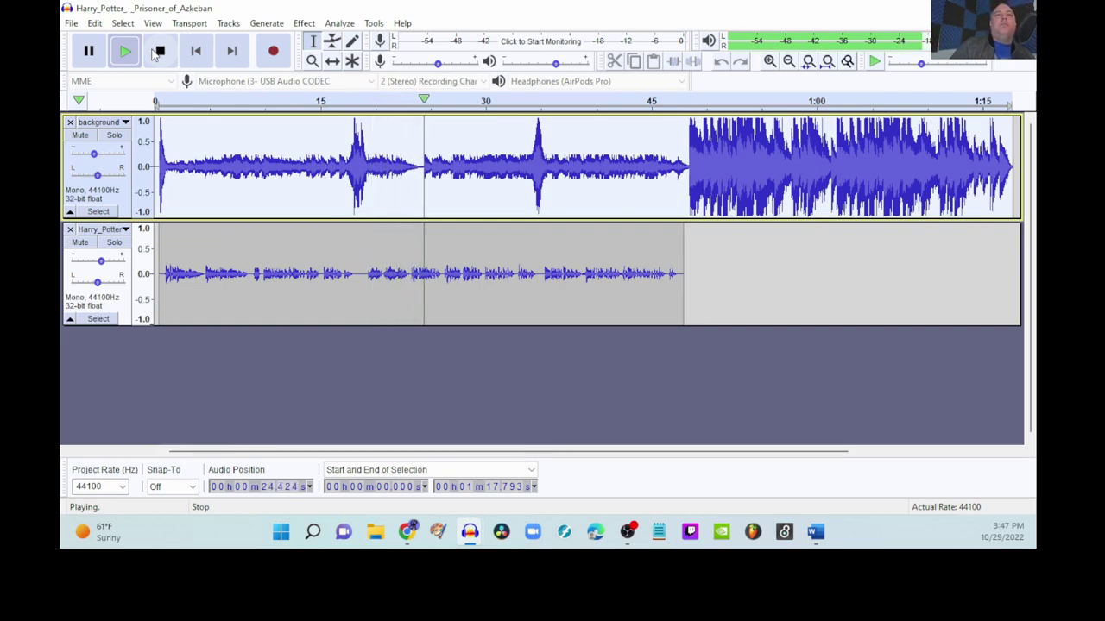
{"action": "left_click", "coordinate": [160, 52]}
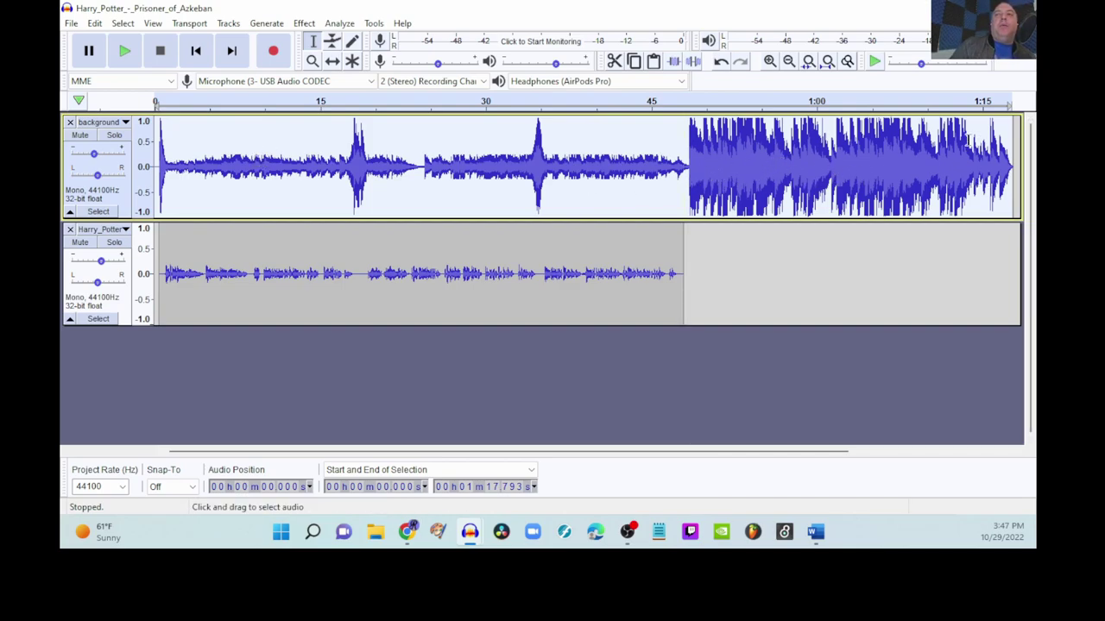
Delete the background music from 48.45 s to the end and fit the project to the window.
{"action": "left_click", "coordinate": [688, 157]}
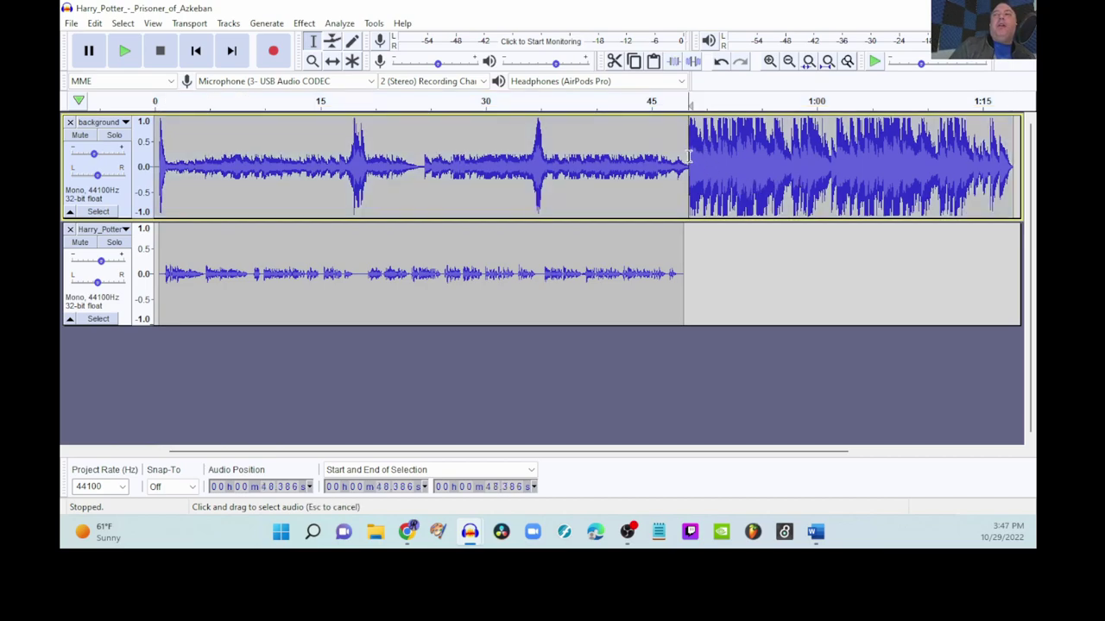
{"action": "left_click_drag", "start_coordinate": [690, 156], "coordinate": [839, 152]}
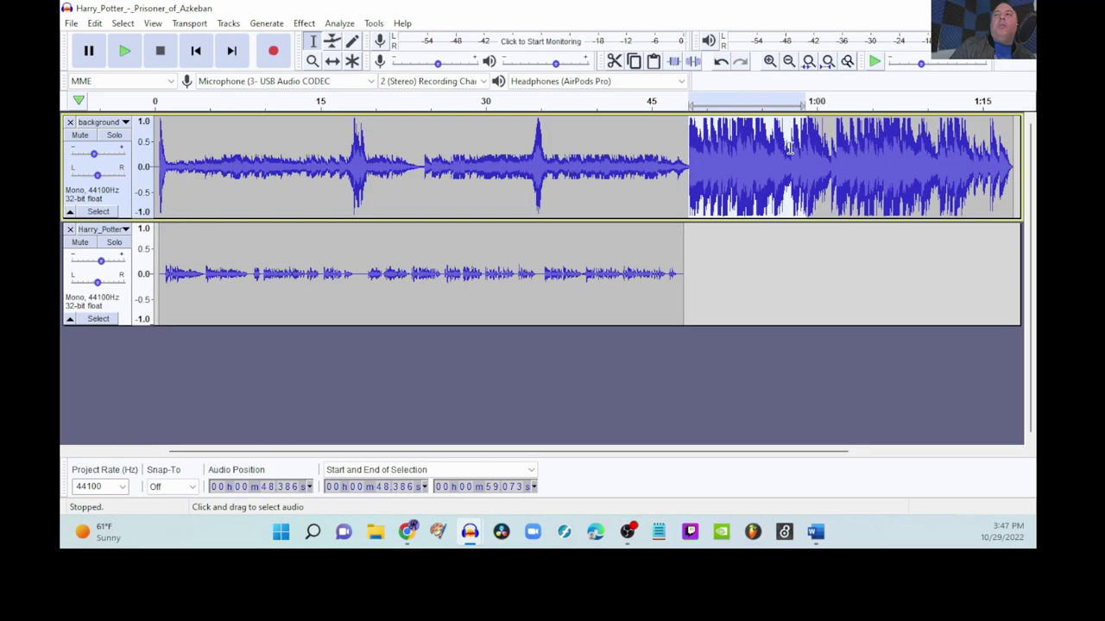
{"action": "left_click", "coordinate": [697, 138]}
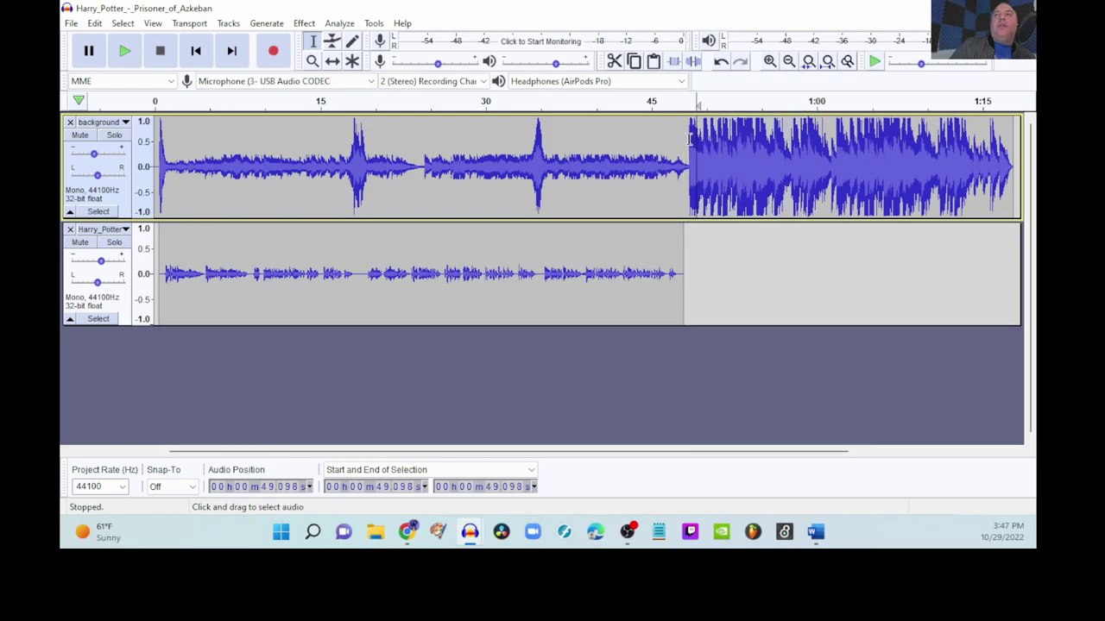
{"action": "left_click_drag", "start_coordinate": [691, 138], "coordinate": [904, 147]}
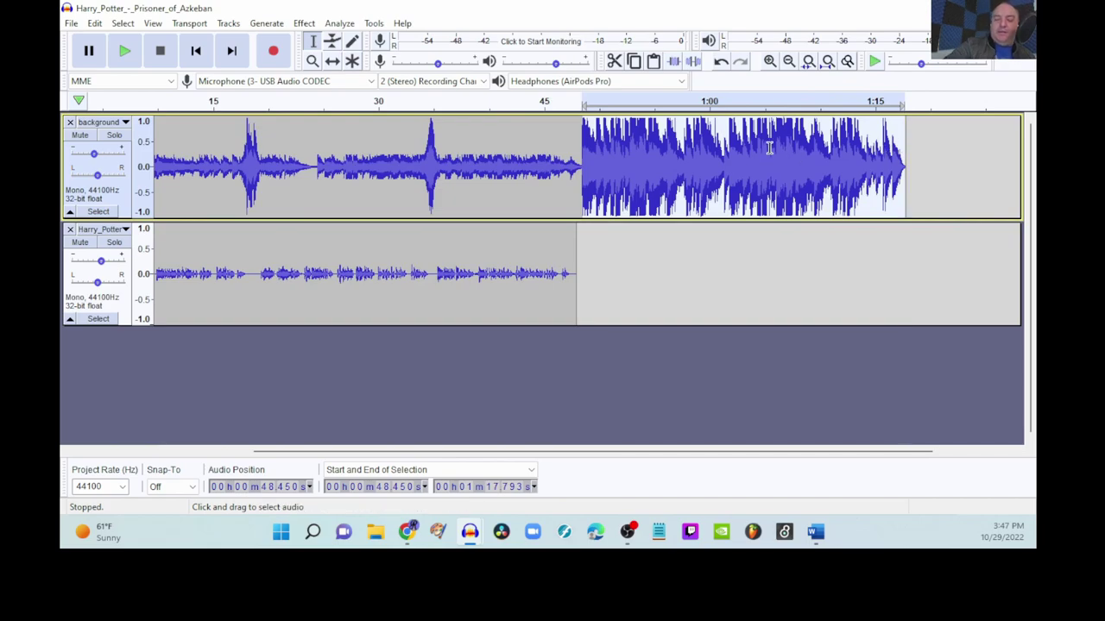
{"action": "key", "text": "Delete"}
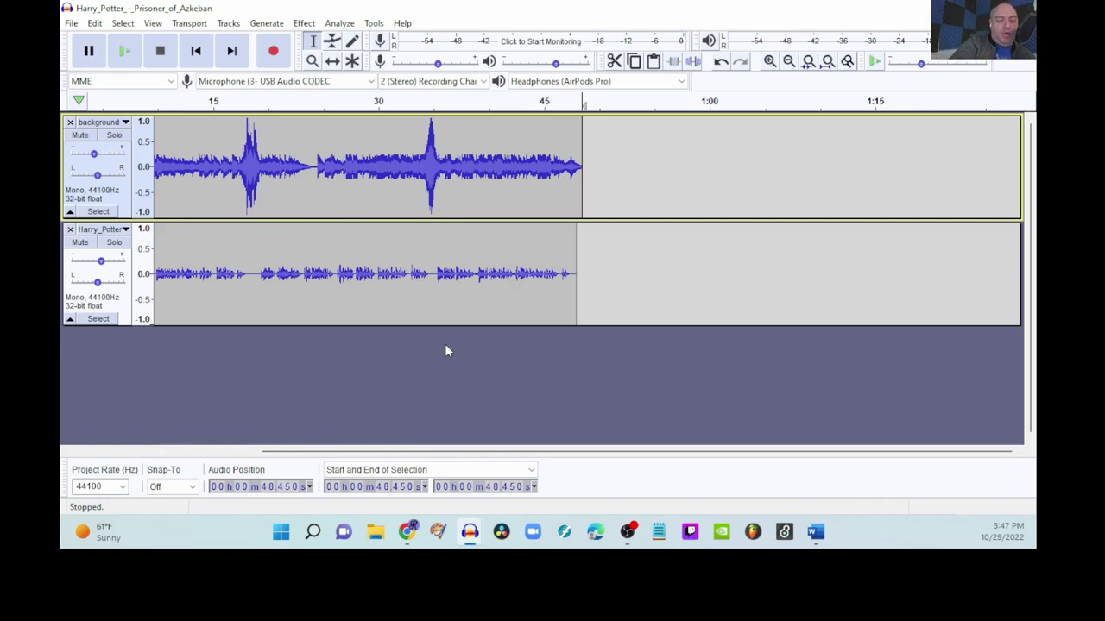
{"action": "key", "text": "ctrl+f"}
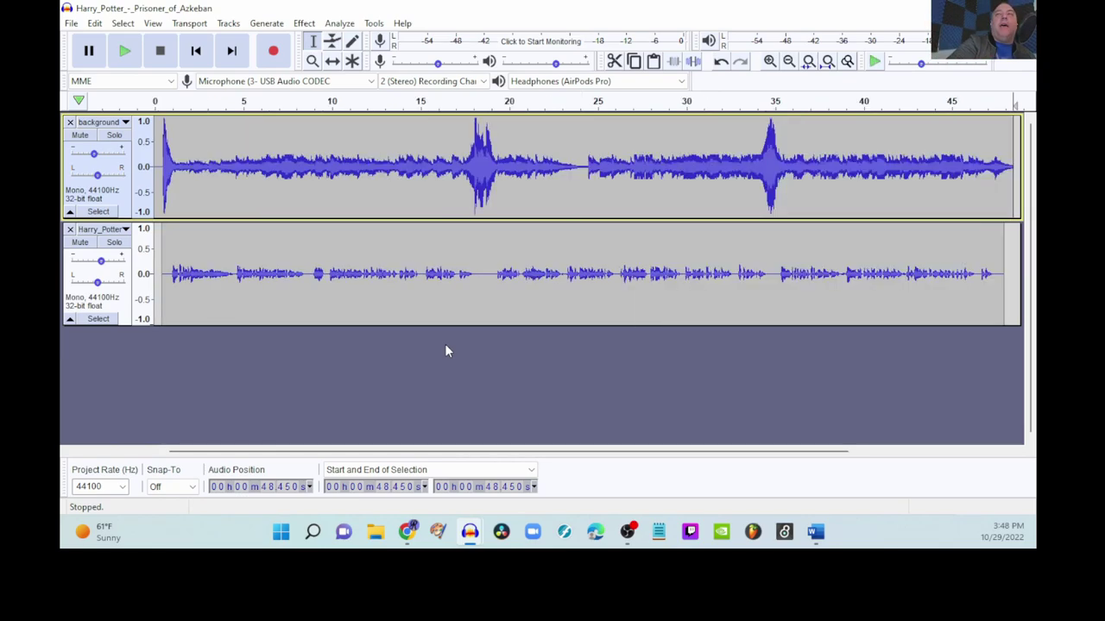
Listen to the ending from about 45 s, then apply Fade Out to the background's last stretch.
{"action": "left_click", "coordinate": [952, 177]}
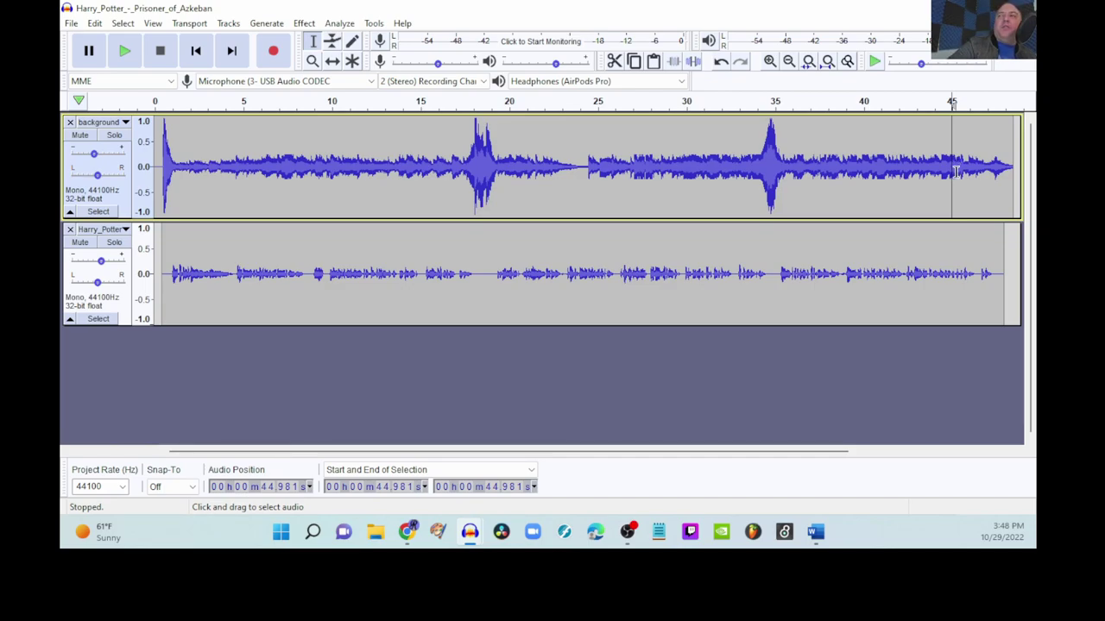
{"action": "key", "text": "space"}
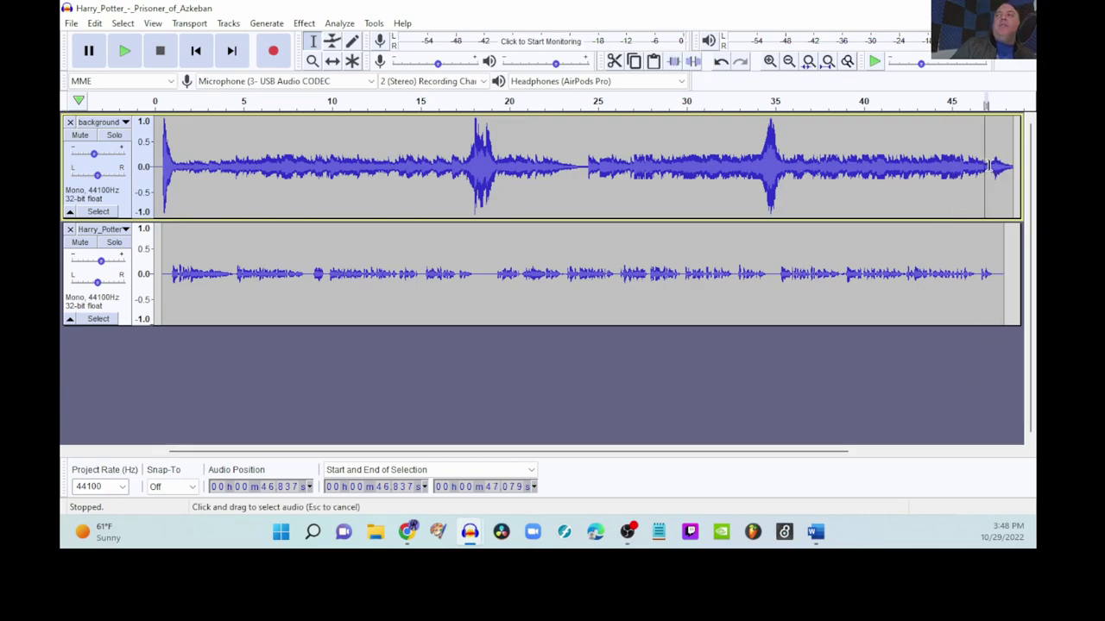
{"action": "left_click_drag", "start_coordinate": [984, 164], "coordinate": [1013, 163]}
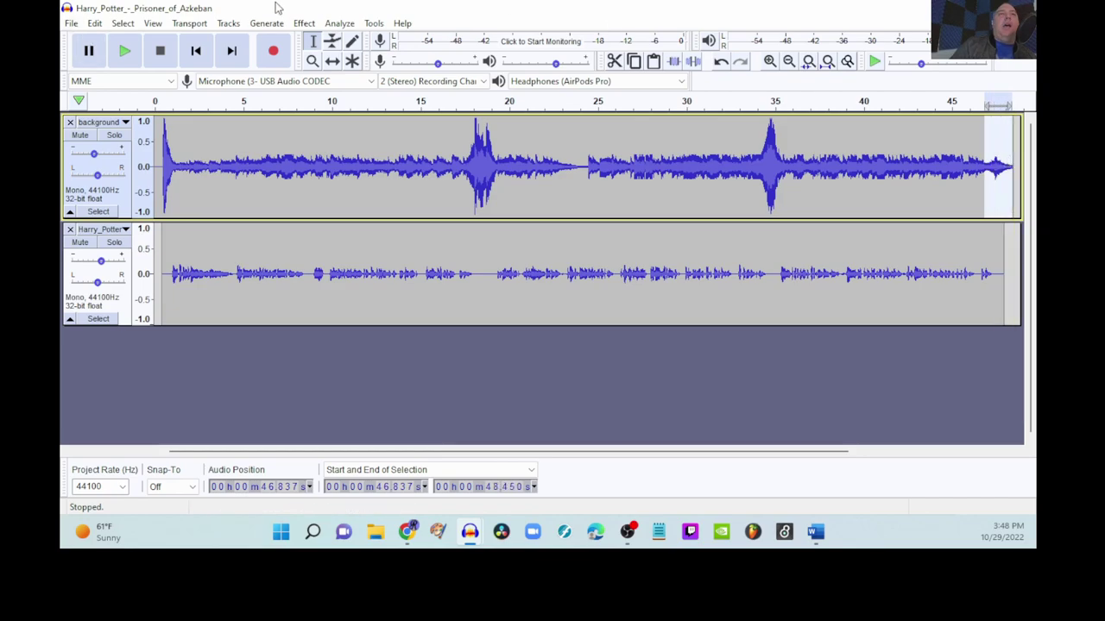
{"action": "left_click", "coordinate": [302, 24]}
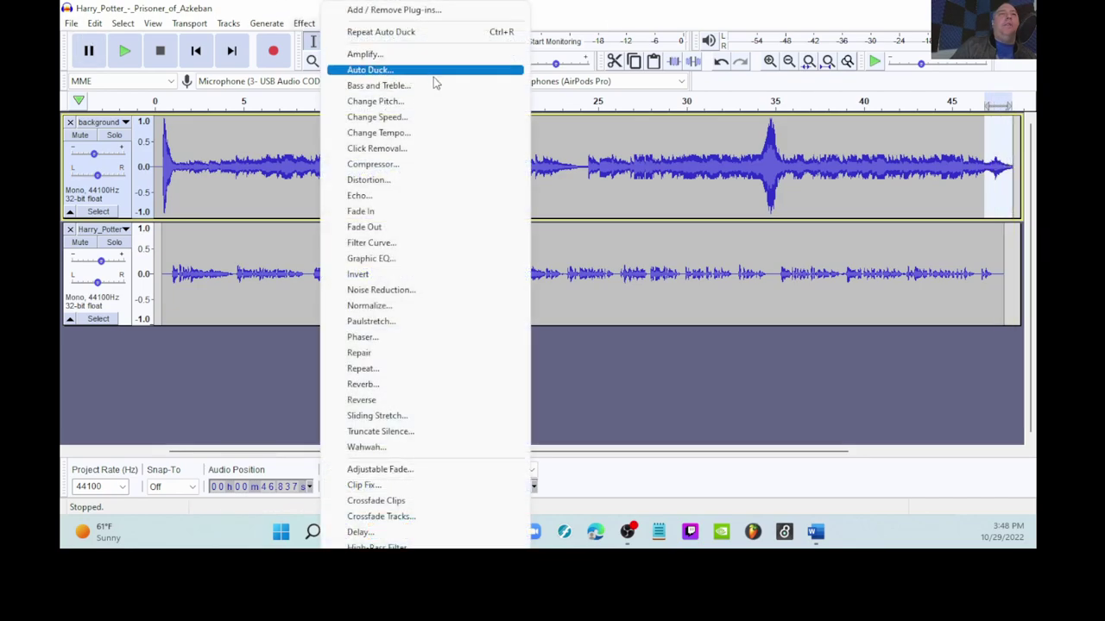
{"action": "left_click", "coordinate": [411, 228]}
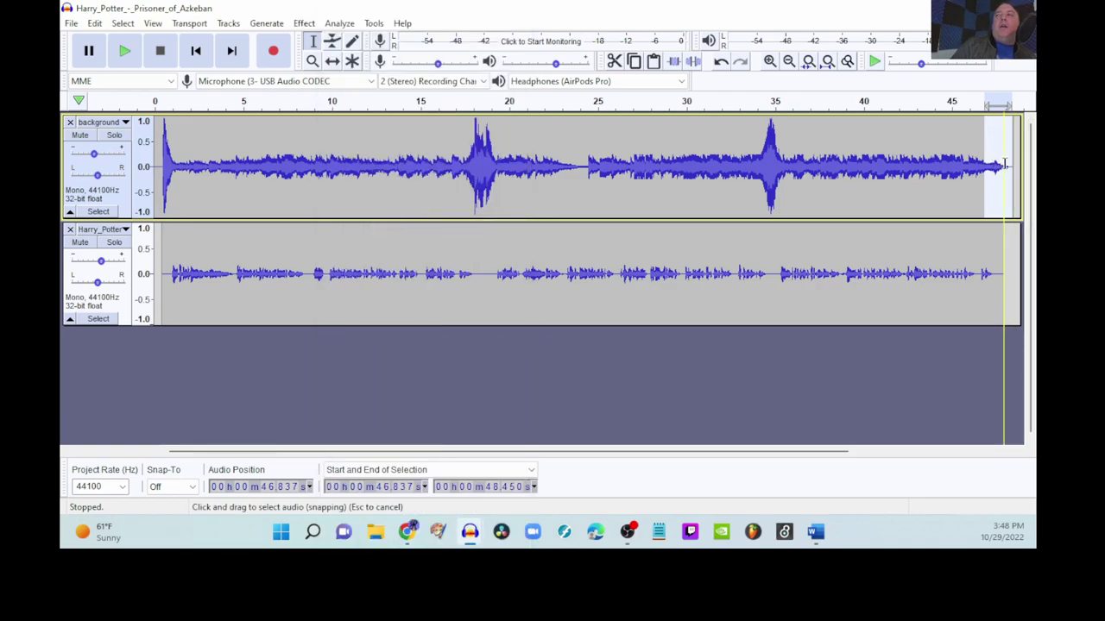
Play back the faded ending starting from 46.27 s.
{"action": "left_click_drag", "start_coordinate": [961, 158], "coordinate": [957, 159]}
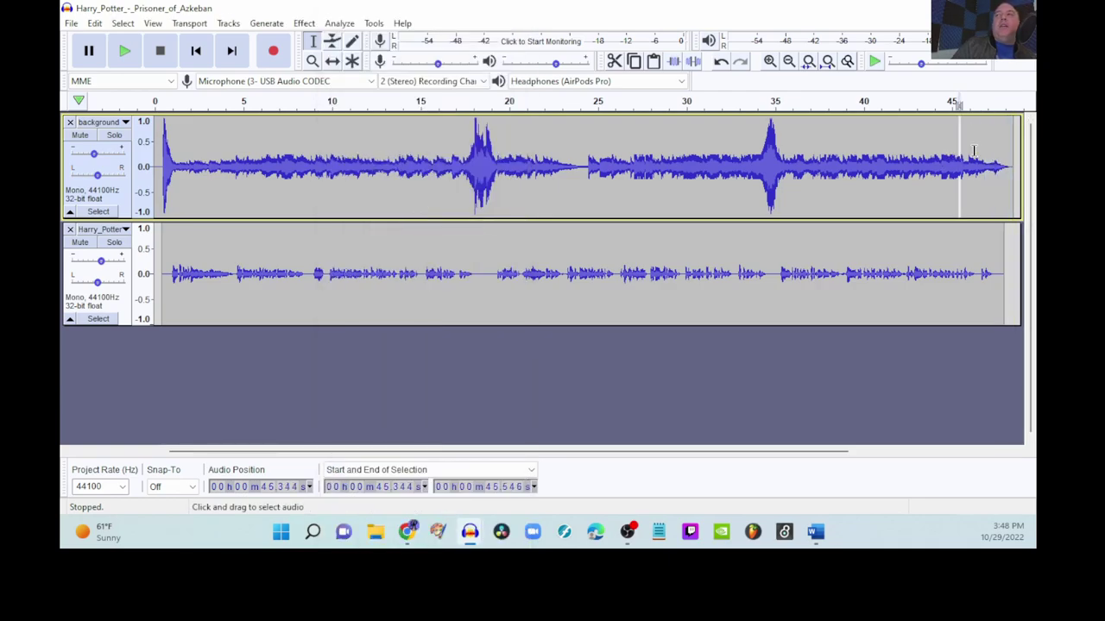
{"action": "left_click", "coordinate": [973, 151]}
{"action": "key", "text": "space"}
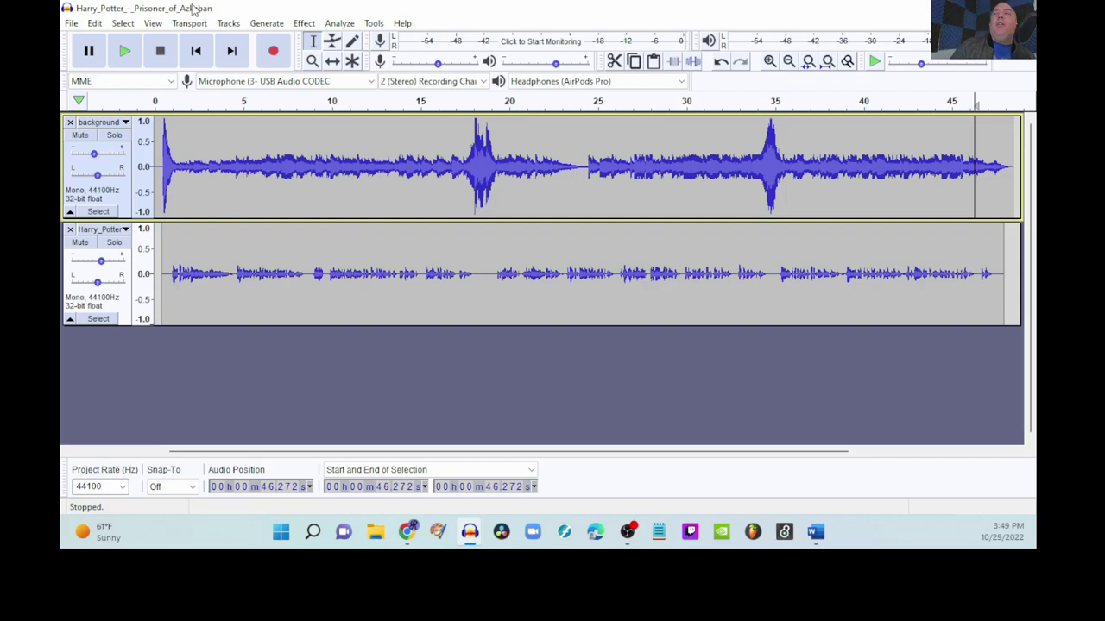
Save the project under the Harry_Potter file name with the author's name appended.
{"action": "left_click", "coordinate": [72, 25]}
{"action": "mouse_move", "coordinate": [161, 109]}
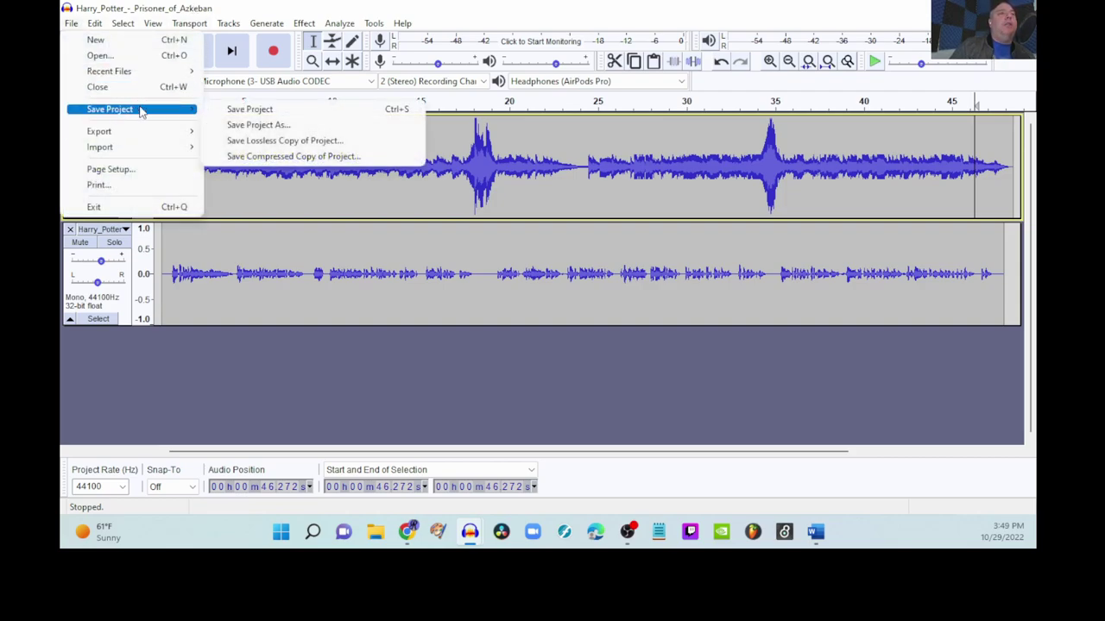
{"action": "left_click", "coordinate": [250, 126]}
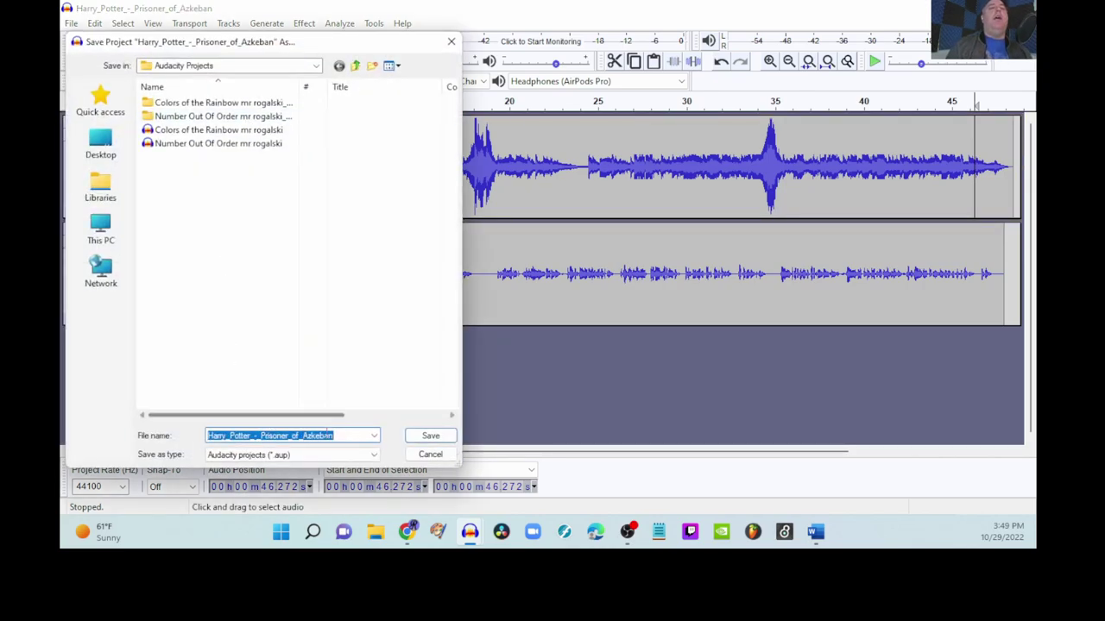
{"action": "left_click", "coordinate": [338, 436]}
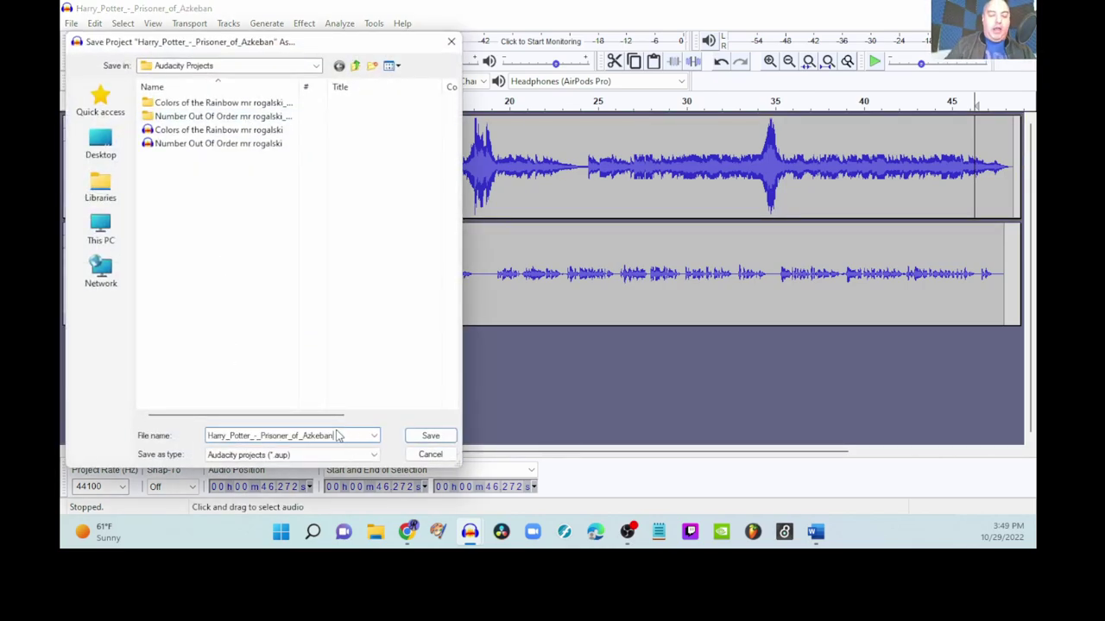
{"action": "type", "text": "mr rogalski"}
{"action": "key", "text": "Return"}
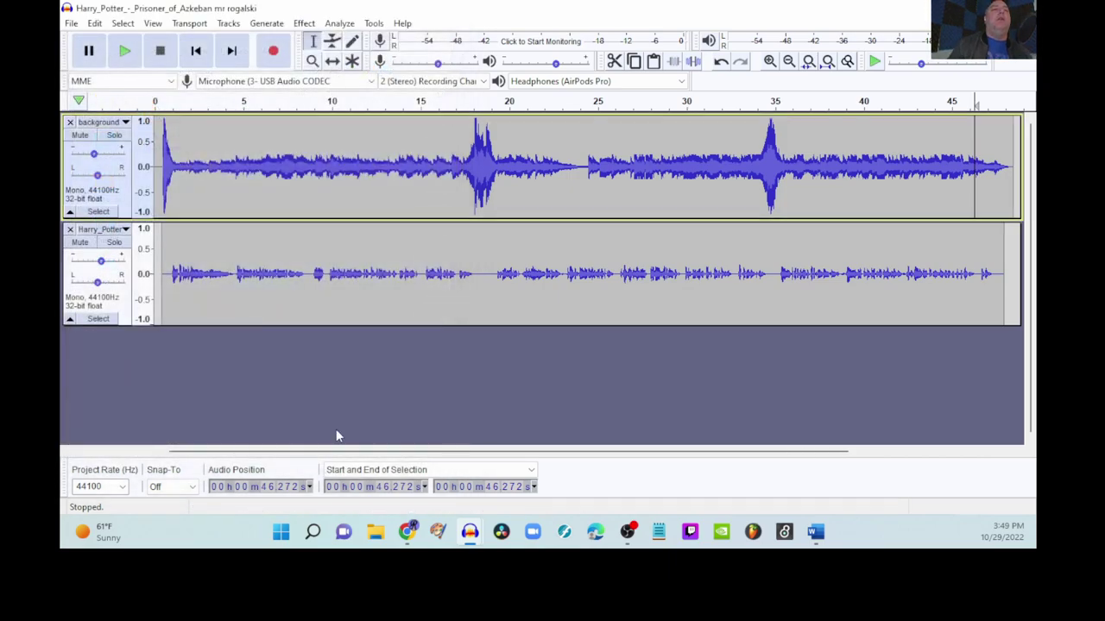
Export the mix as a WAV file under the suggested name, accepting the mono mix-down.
{"action": "left_click", "coordinate": [70, 23]}
{"action": "mouse_move", "coordinate": [153, 136]}
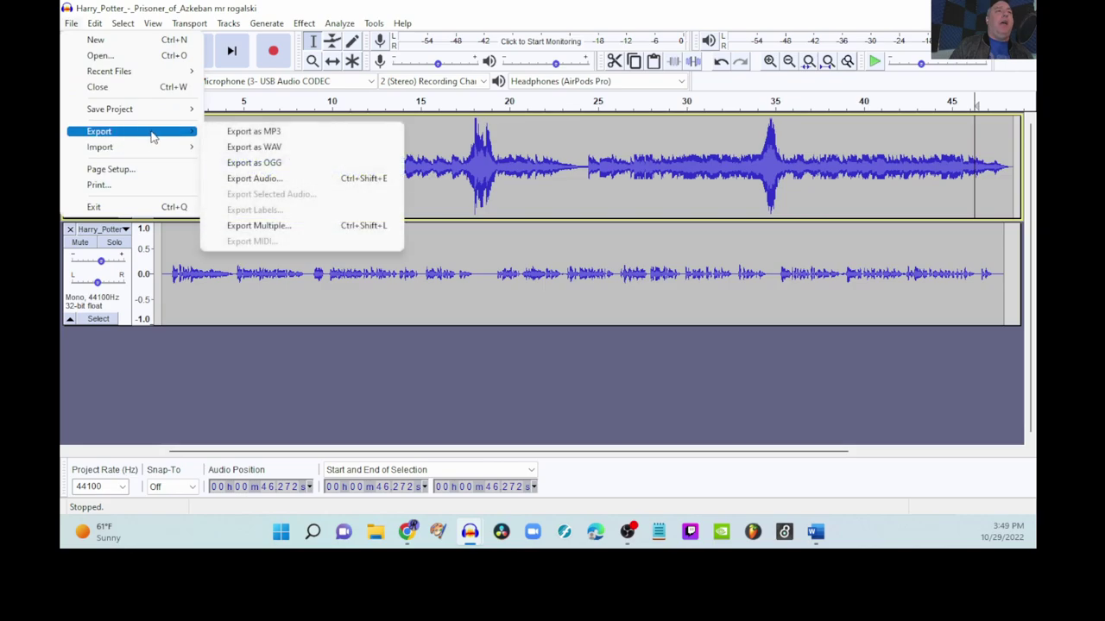
{"action": "left_click", "coordinate": [275, 147]}
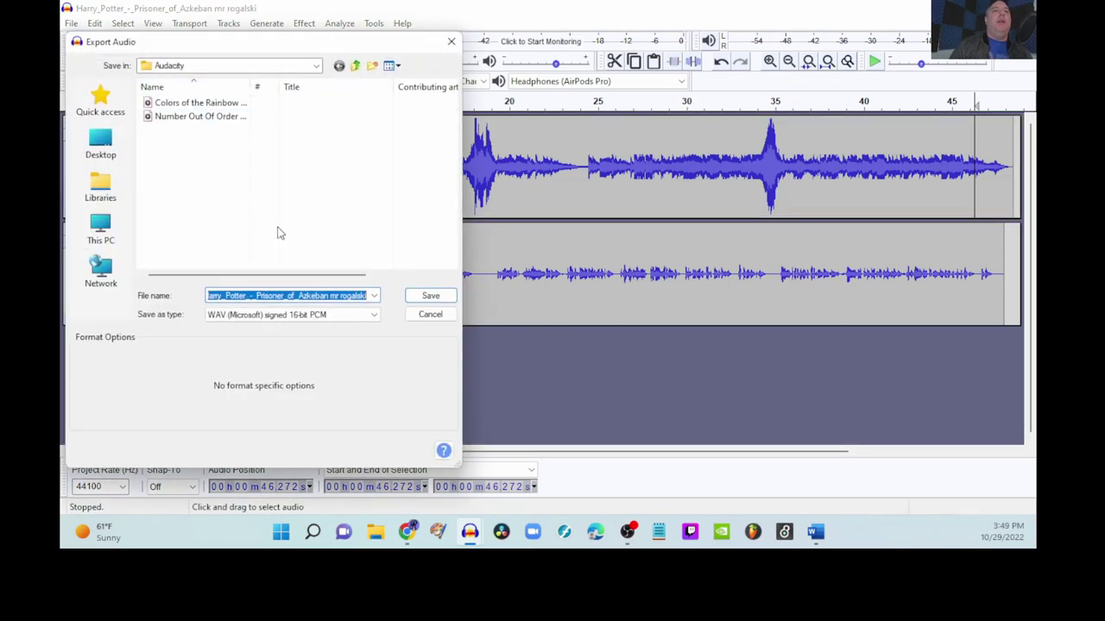
{"action": "left_click", "coordinate": [443, 297]}
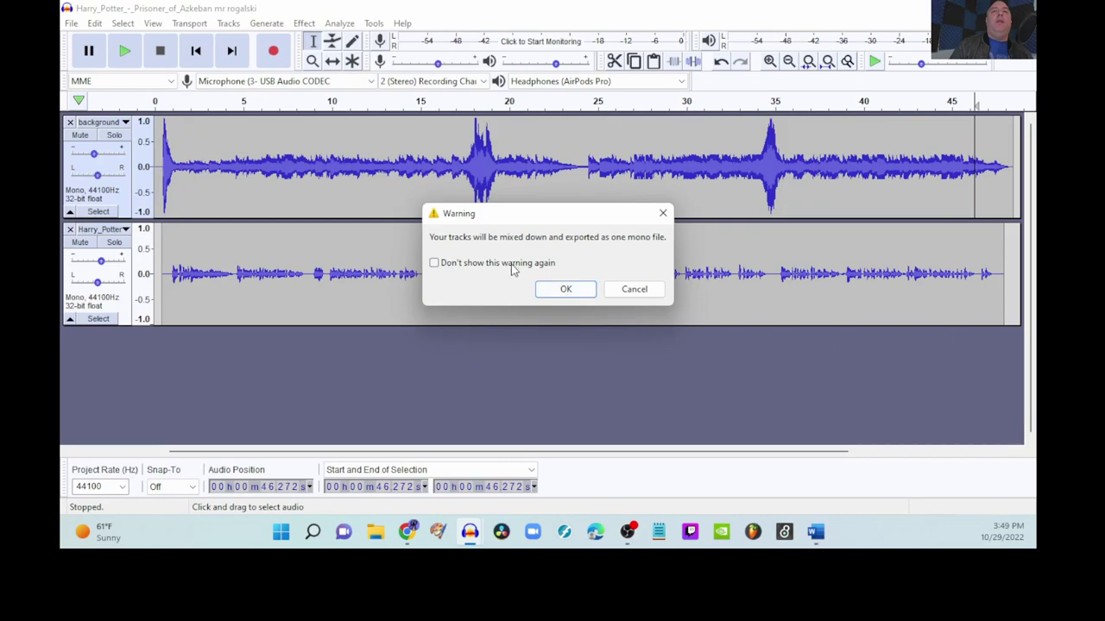
{"action": "left_click", "coordinate": [566, 290]}
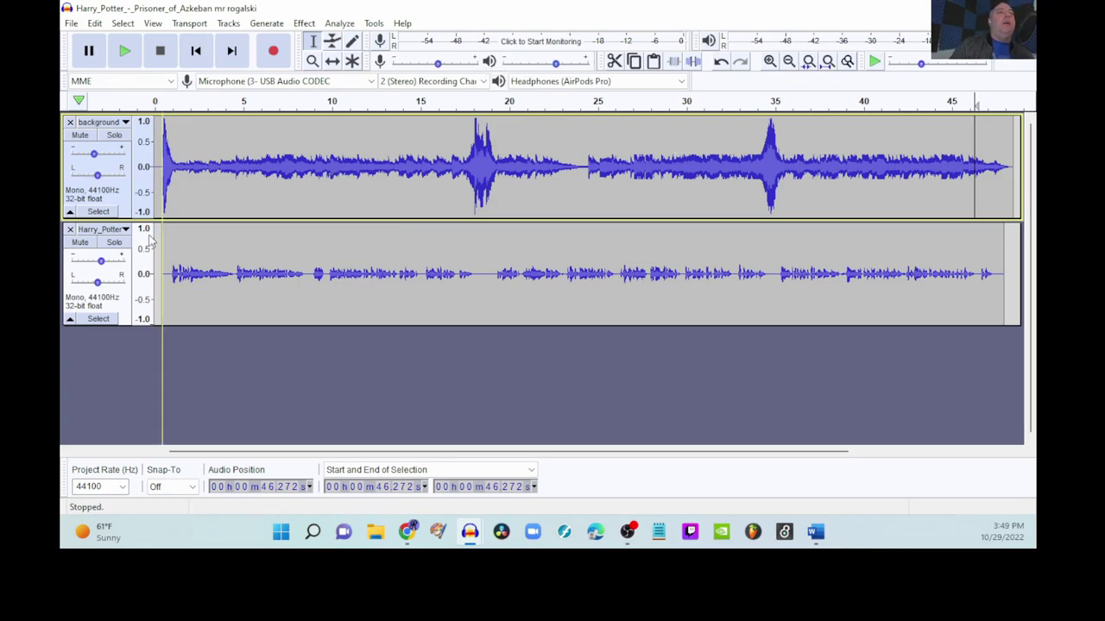
Close the Harry_Potter voice track and the background track, then start a new empty project.
{"action": "left_click", "coordinate": [69, 230]}
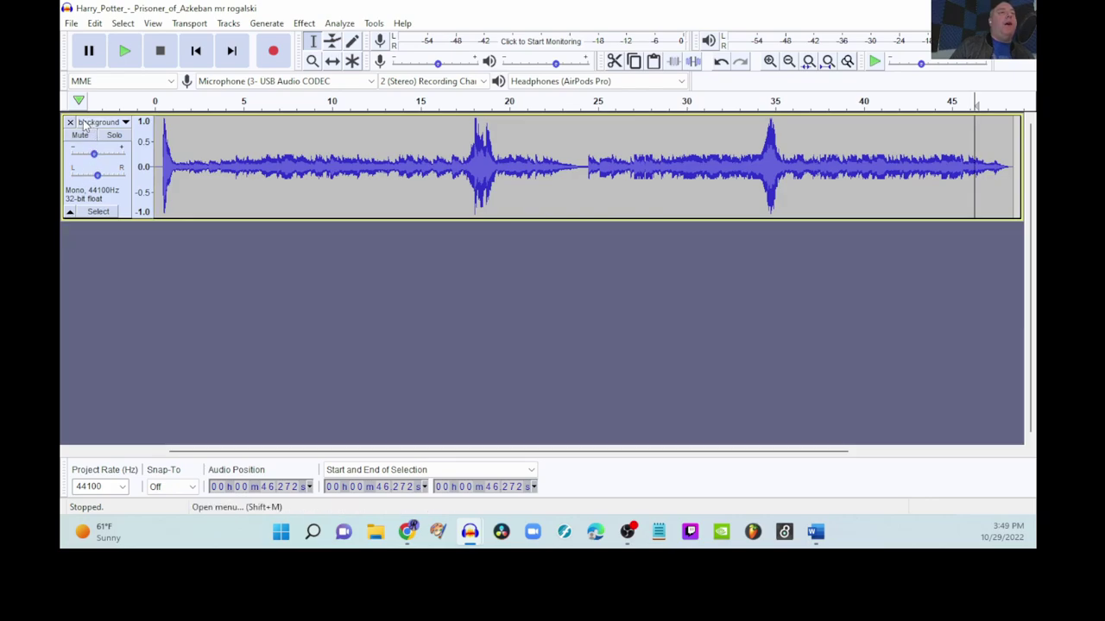
{"action": "left_click", "coordinate": [70, 123]}
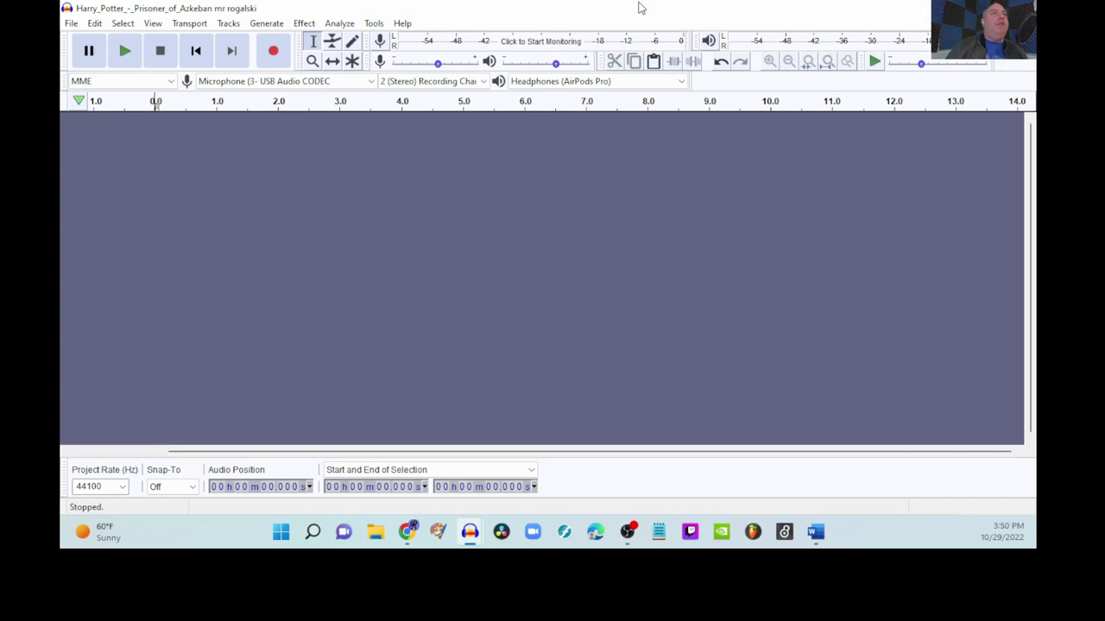
{"action": "left_click", "coordinate": [71, 23]}
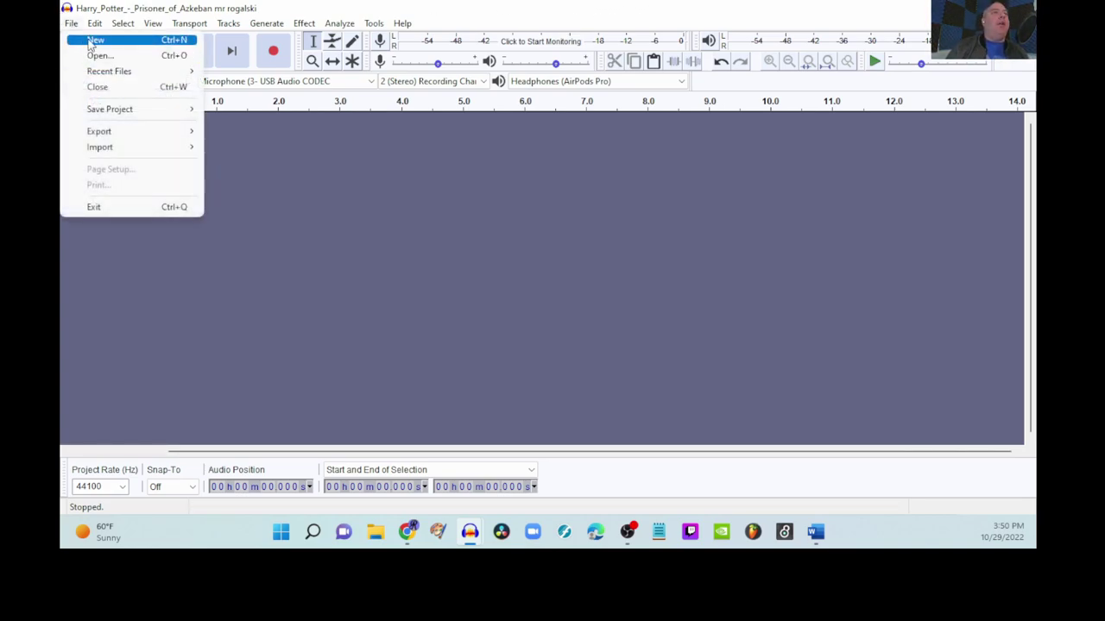
{"action": "left_click", "coordinate": [91, 39]}
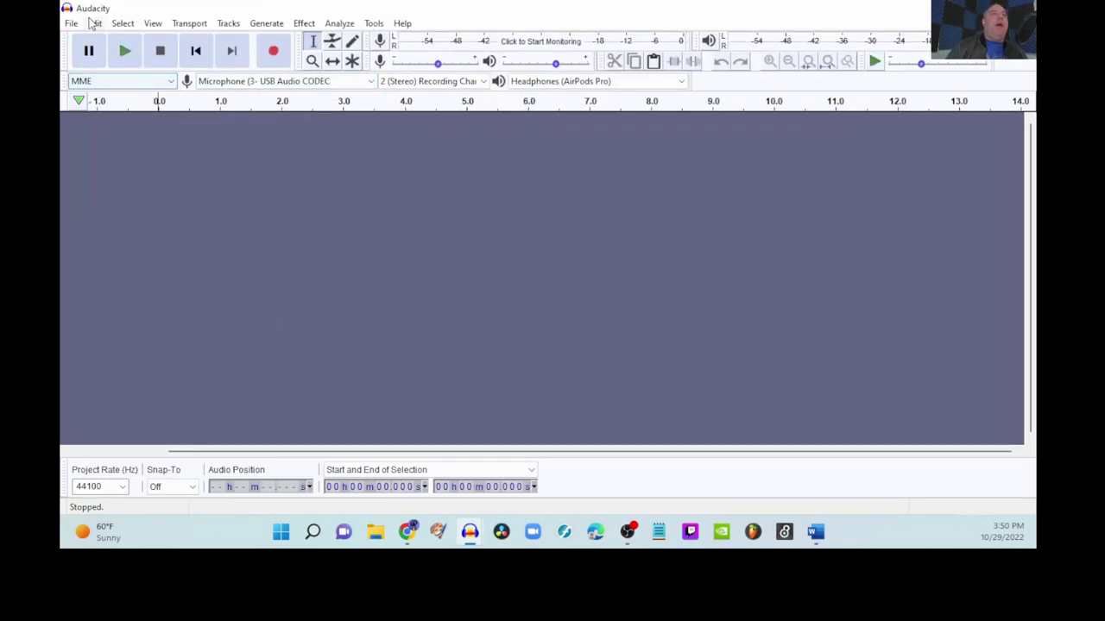
{"action": "left_click", "coordinate": [71, 26]}
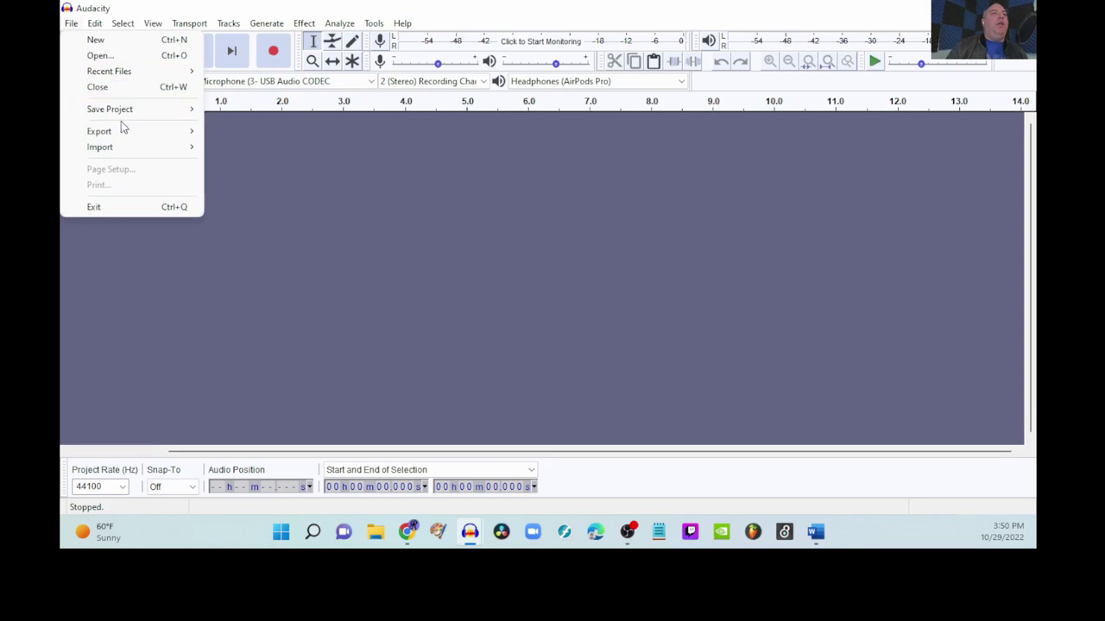
Import Happy_Jingle_VO_background as the first track.
{"action": "mouse_move", "coordinate": [148, 156]}
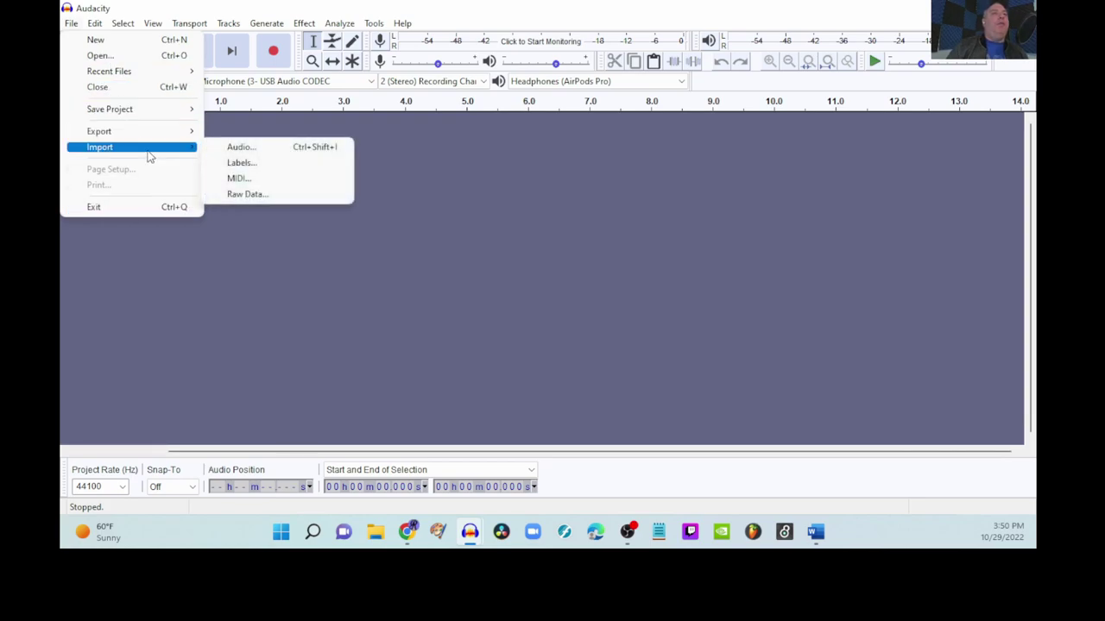
{"action": "left_click", "coordinate": [252, 146]}
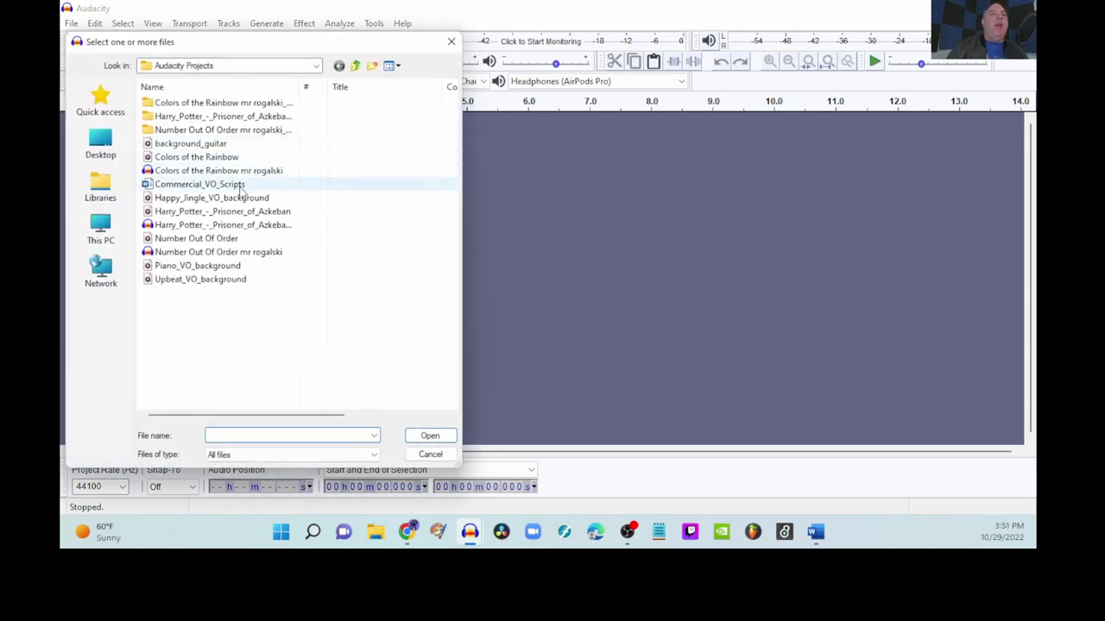
{"action": "double_click", "coordinate": [216, 198]}
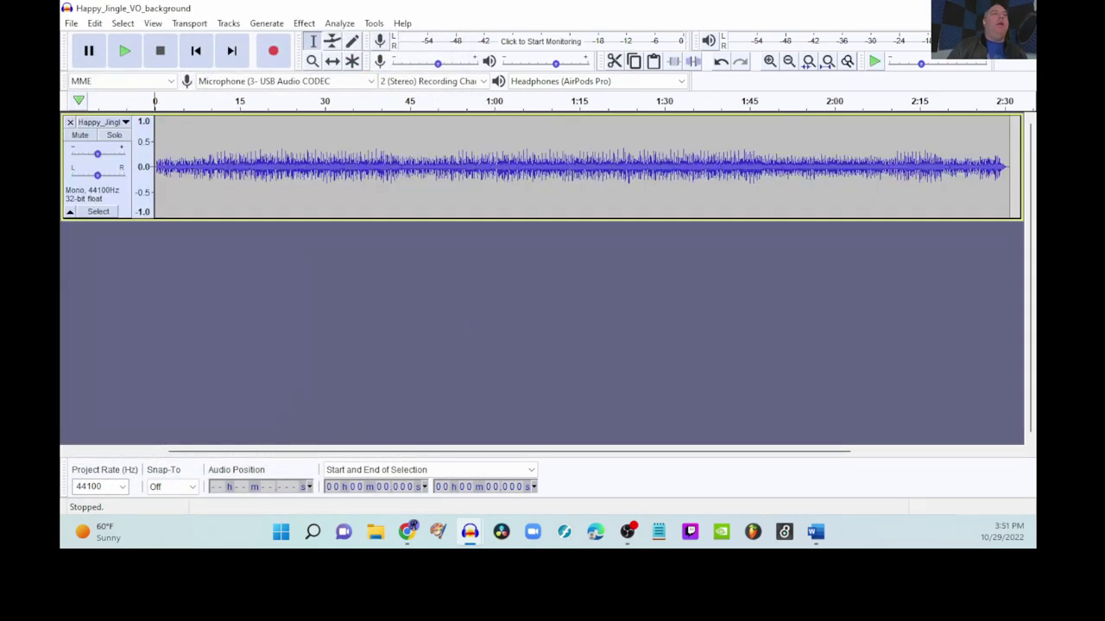
Import Piano_VO_background as a second track.
{"action": "left_click", "coordinate": [71, 23]}
{"action": "mouse_move", "coordinate": [117, 151]}
{"action": "left_click", "coordinate": [316, 147]}
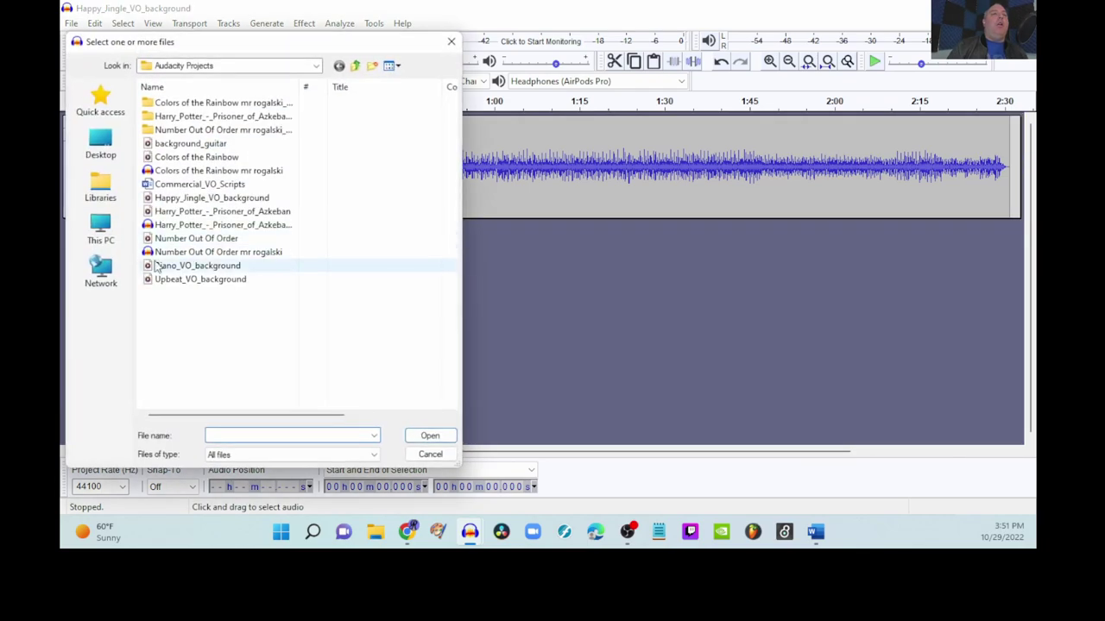
{"action": "left_click", "coordinate": [185, 266]}
{"action": "double_click", "coordinate": [184, 269]}
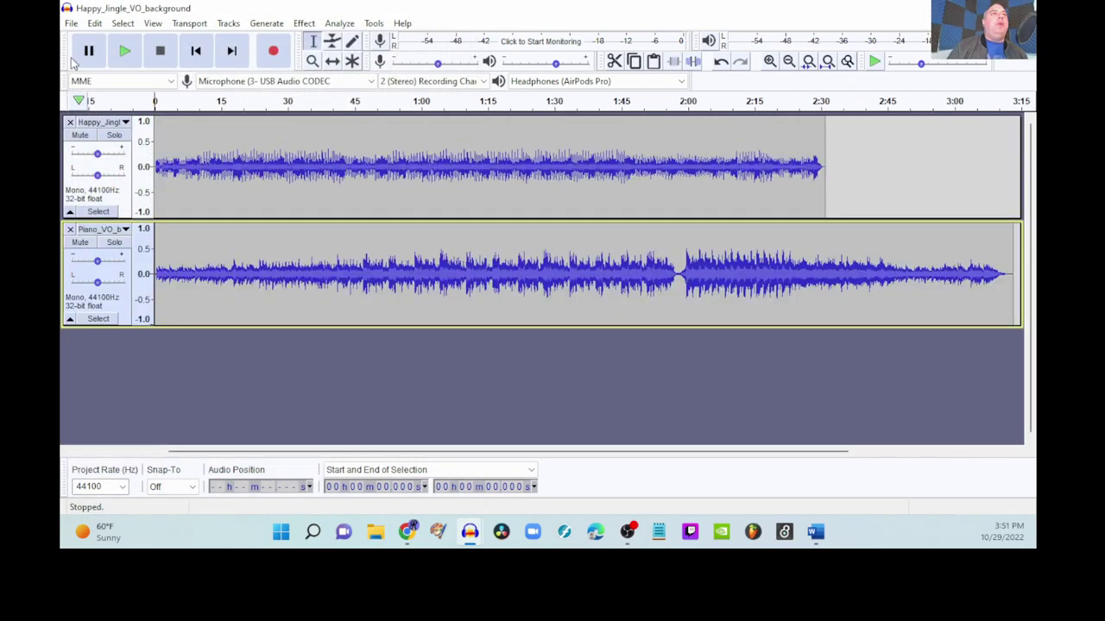
Import Upbeat_VO_background as a third track.
{"action": "left_click", "coordinate": [71, 23]}
{"action": "mouse_move", "coordinate": [112, 152]}
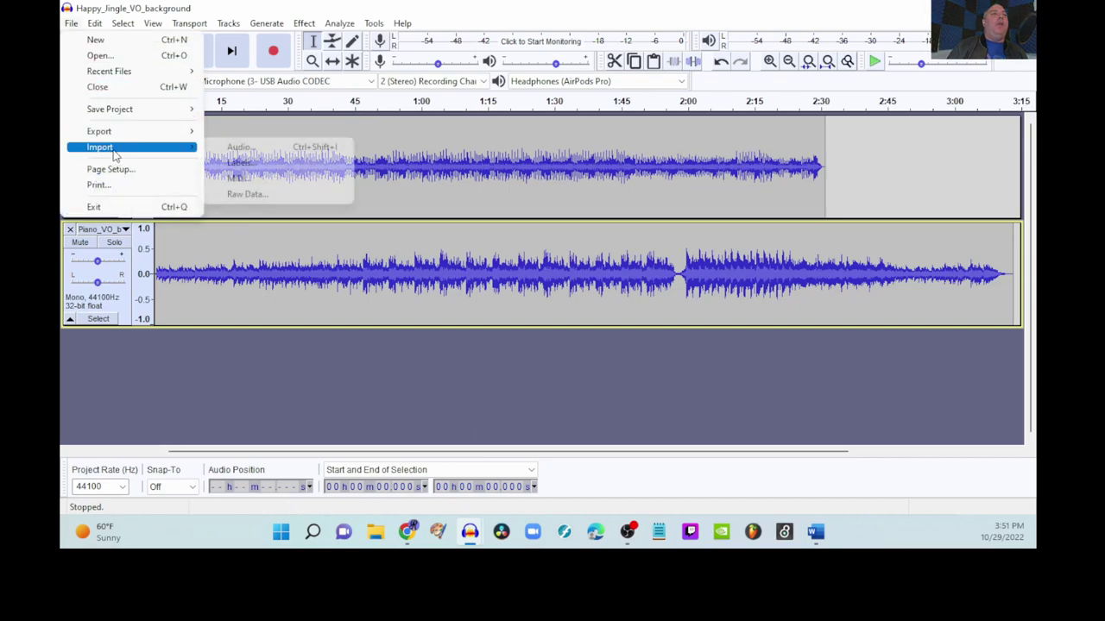
{"action": "left_click", "coordinate": [294, 146]}
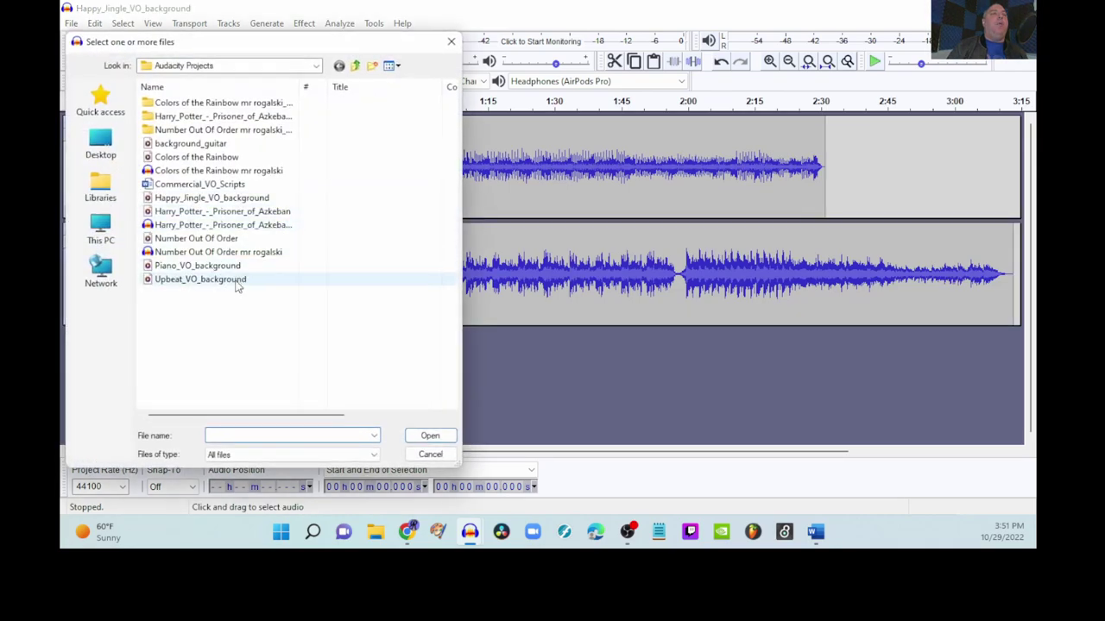
{"action": "double_click", "coordinate": [238, 281]}
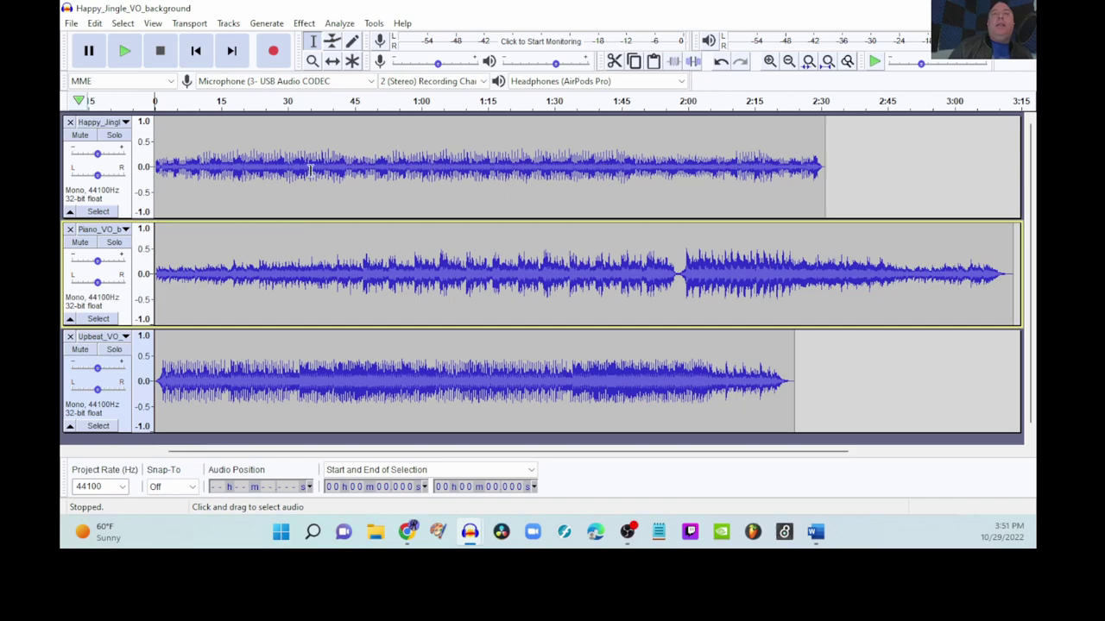
{"action": "left_click", "coordinate": [116, 136]}
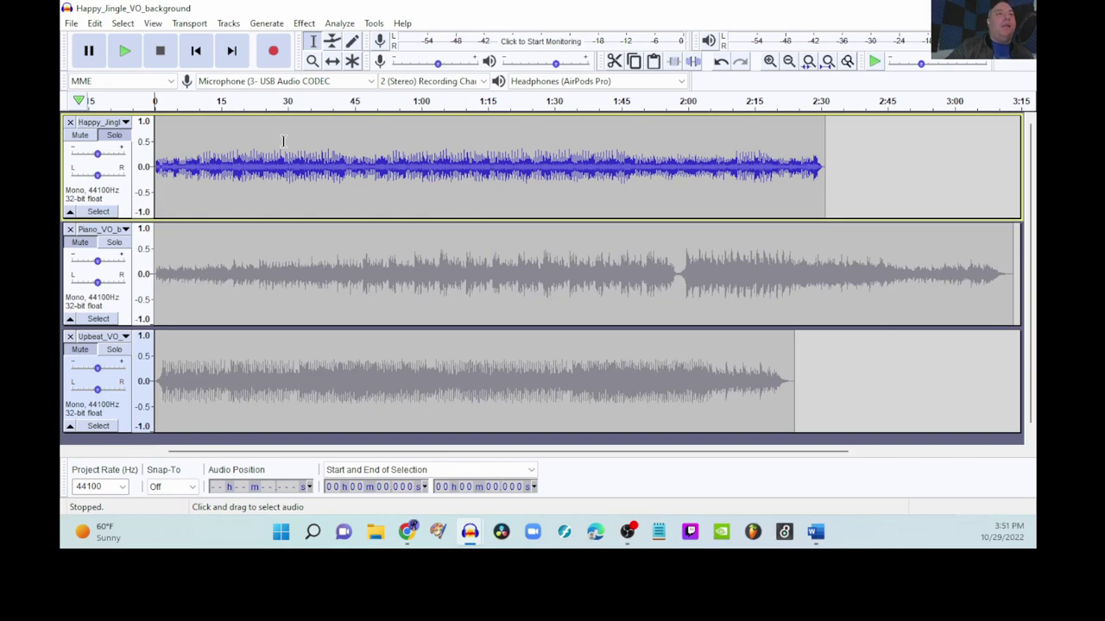
{"action": "key", "text": "space"}
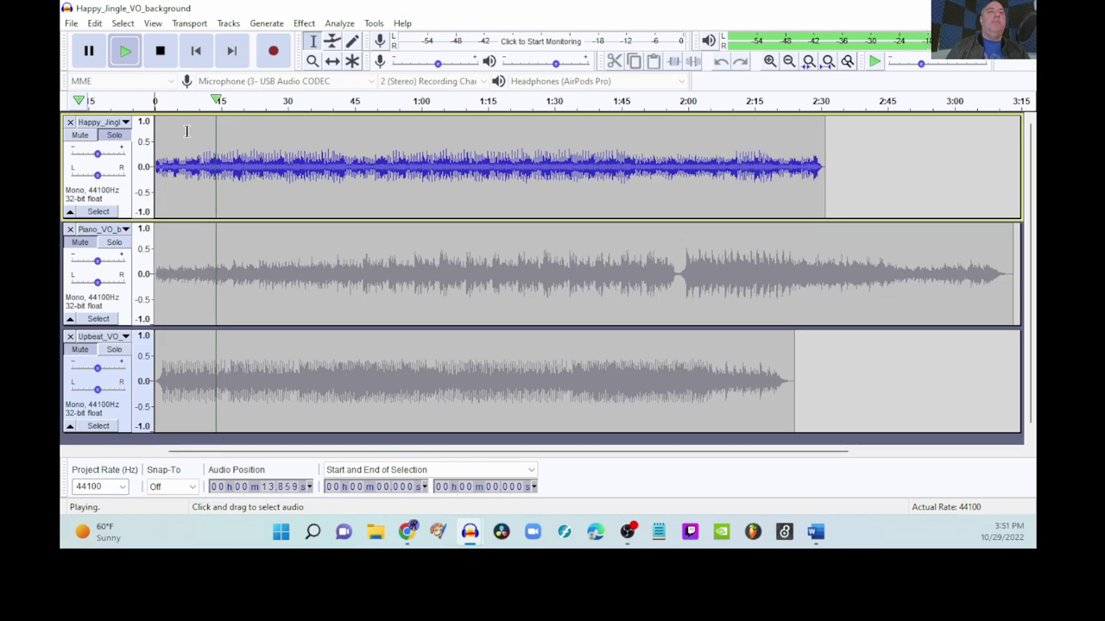
{"action": "key", "text": "space"}
{"action": "key", "text": "ctrl+a"}
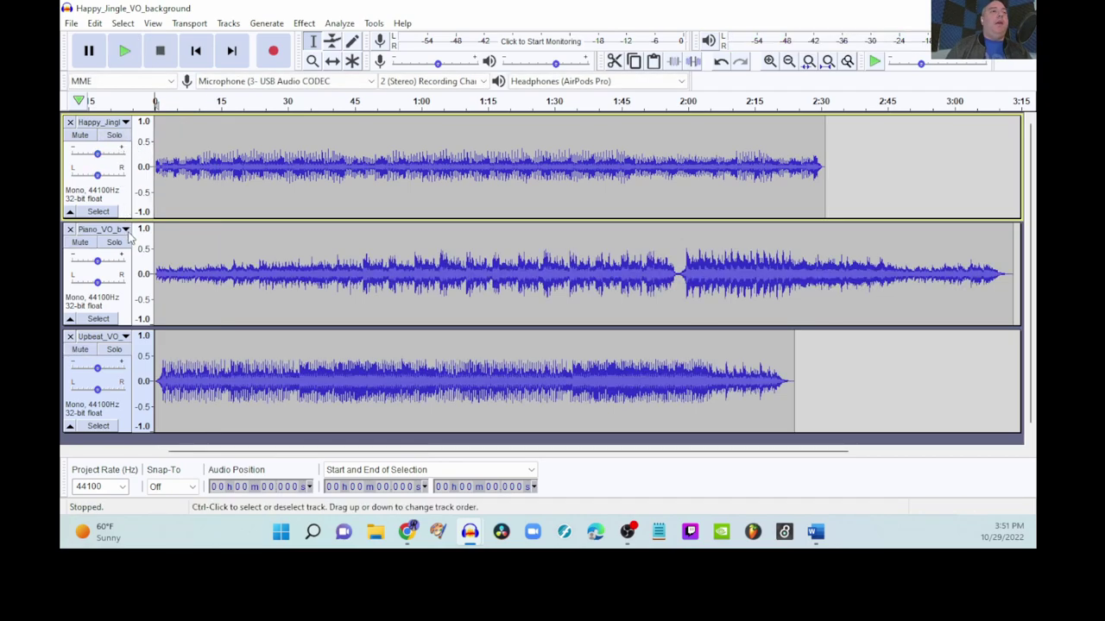
{"action": "left_click", "coordinate": [111, 250]}
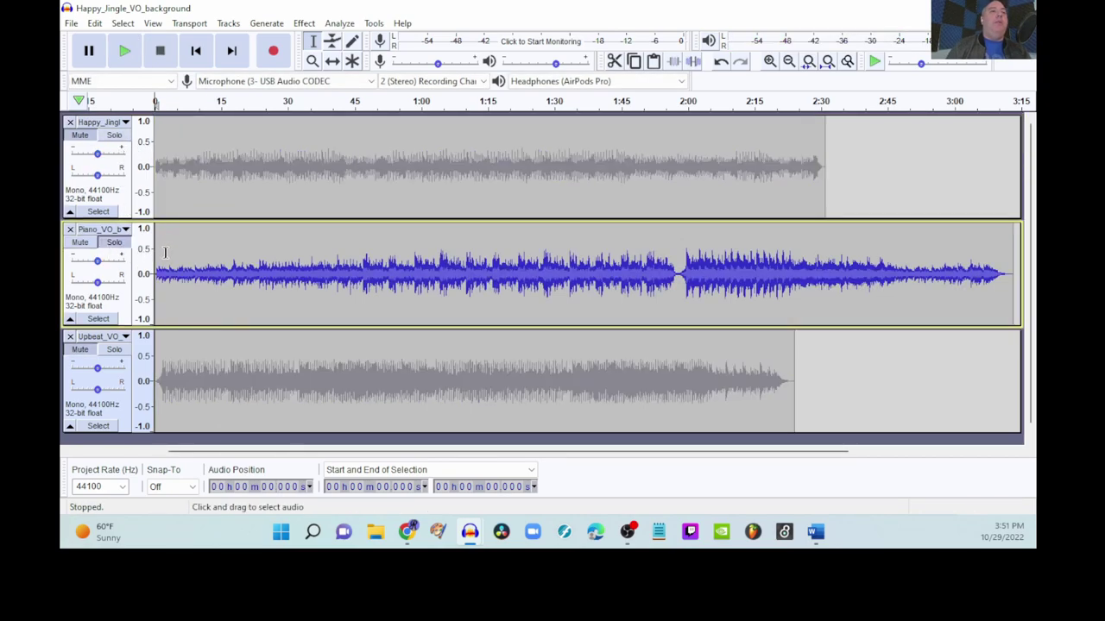
{"action": "key", "text": "space"}
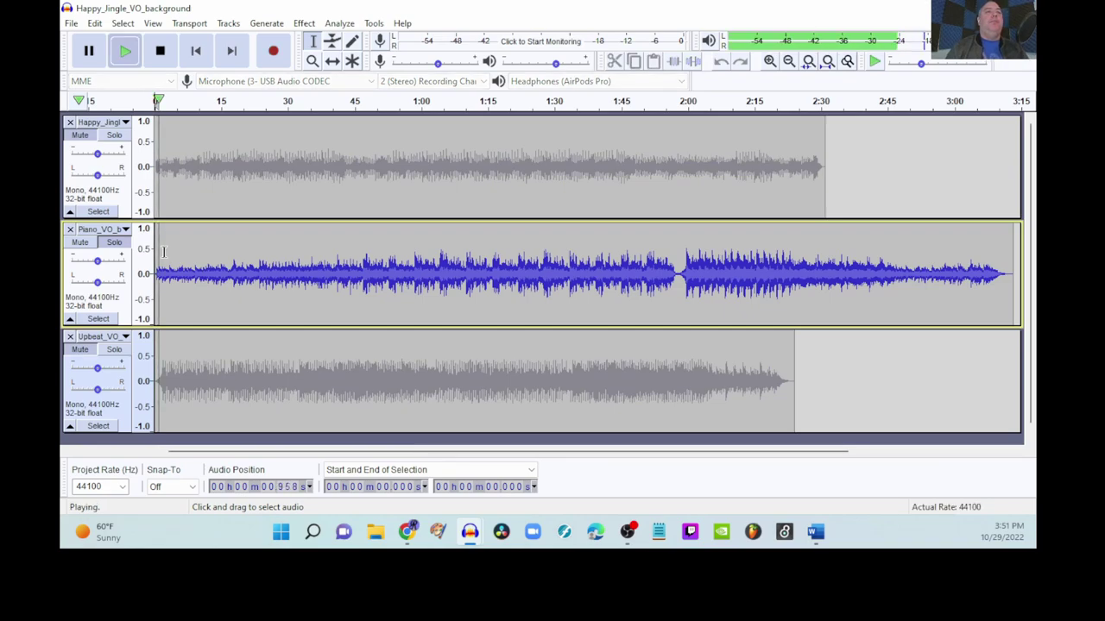
{"action": "scroll", "coordinate": [162, 257], "scroll_direction": "down", "scroll_amount": 1}
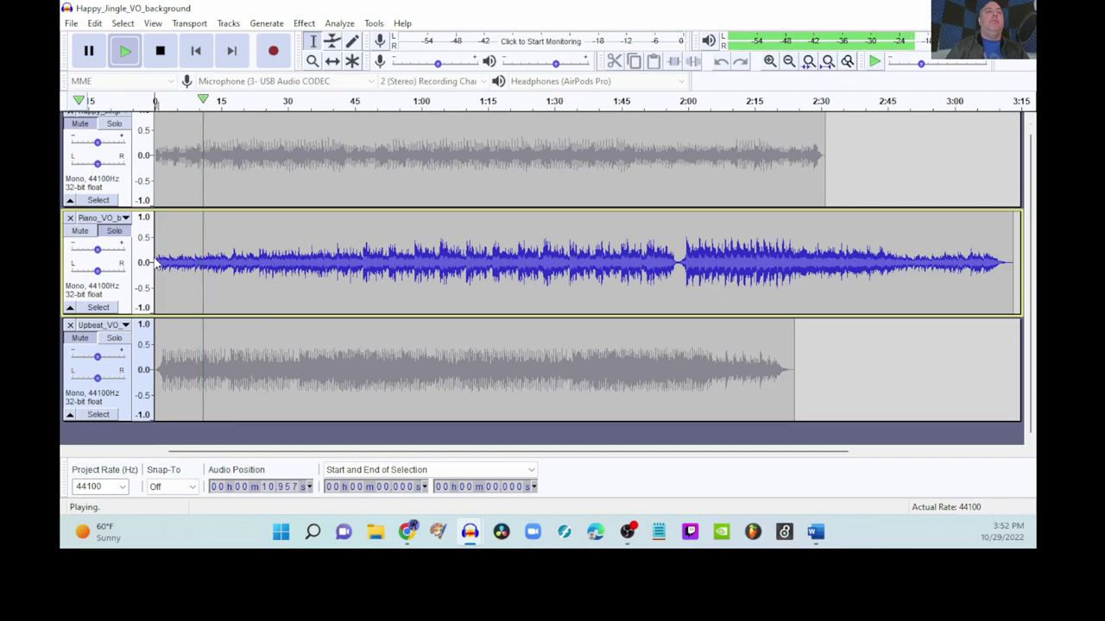
{"action": "key", "text": "space"}
{"action": "left_click", "coordinate": [116, 233]}
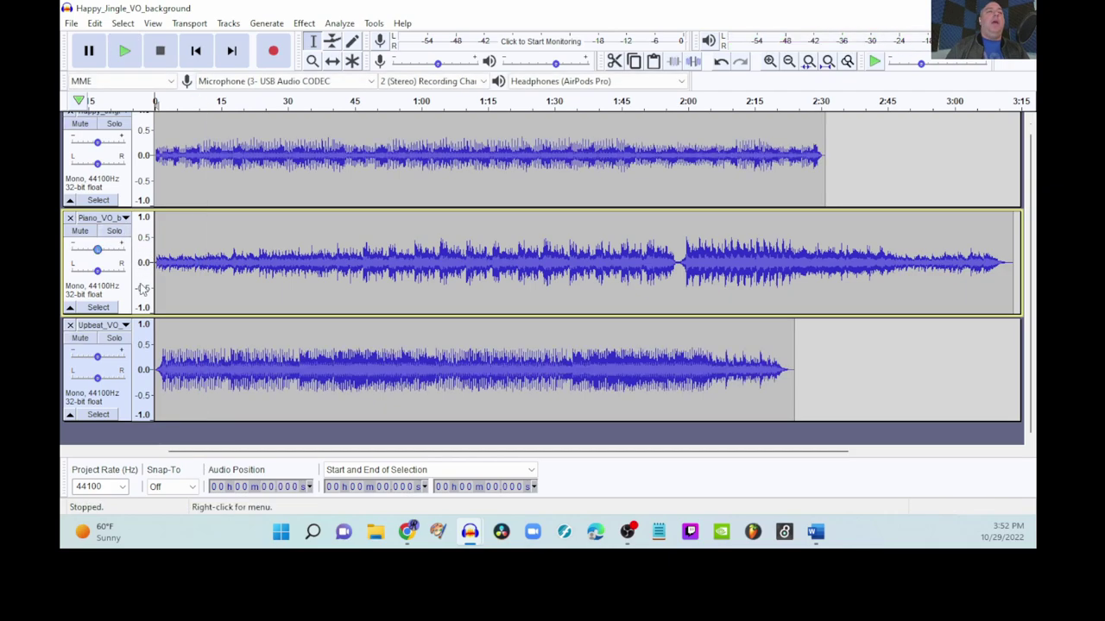
{"action": "left_click", "coordinate": [117, 339]}
{"action": "key", "text": "space"}
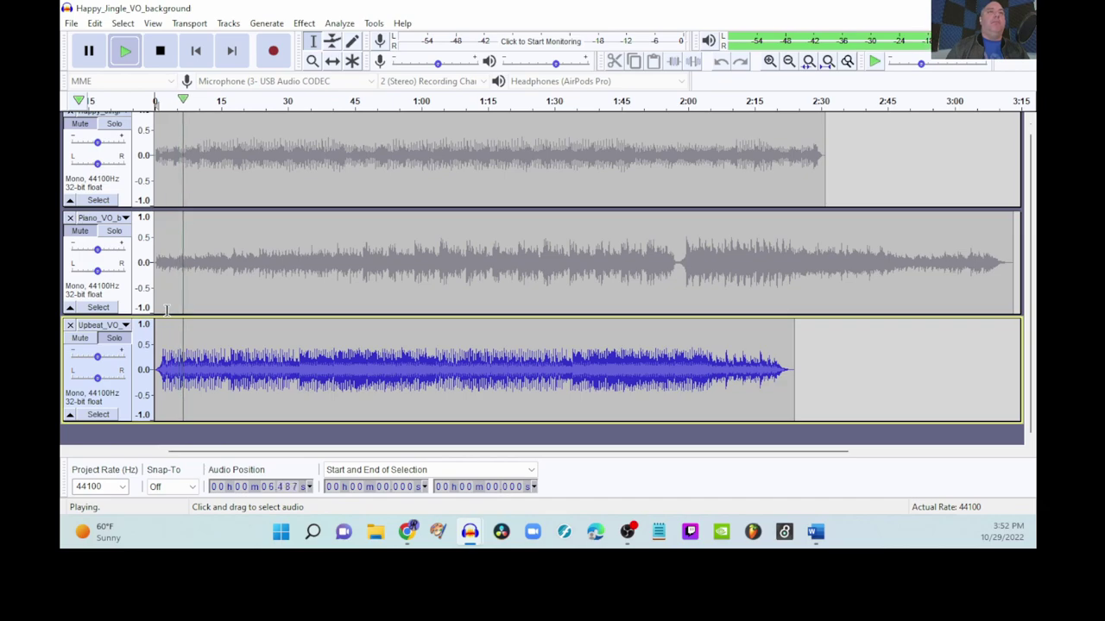
{"action": "key", "text": "space"}
{"action": "left_click", "coordinate": [113, 340]}
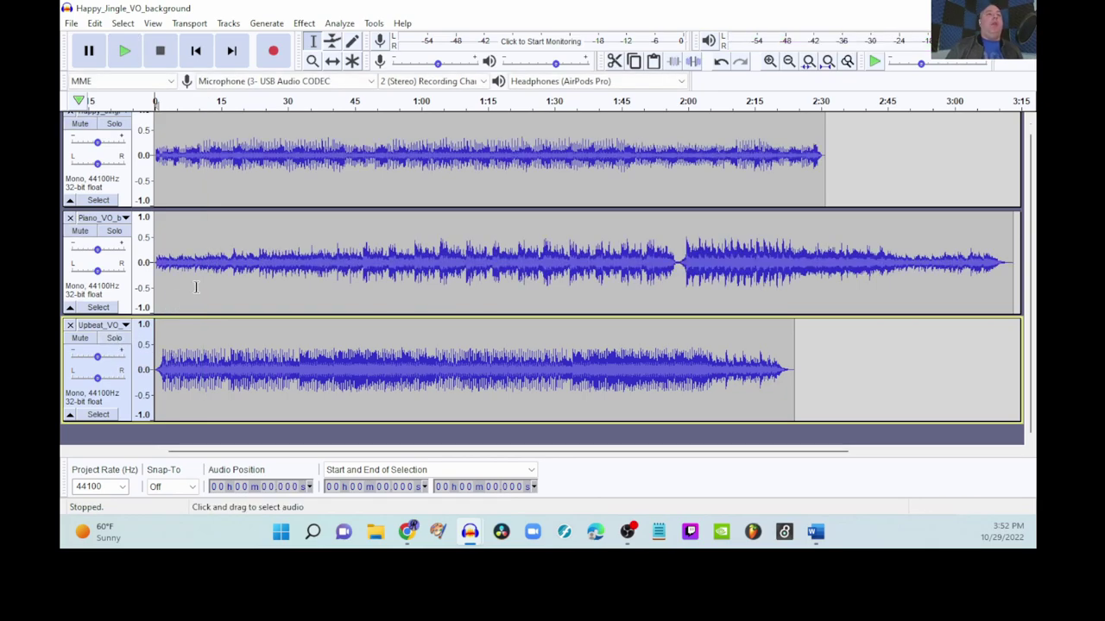
{"action": "scroll", "coordinate": [412, 151], "scroll_direction": "up", "scroll_amount": 1}
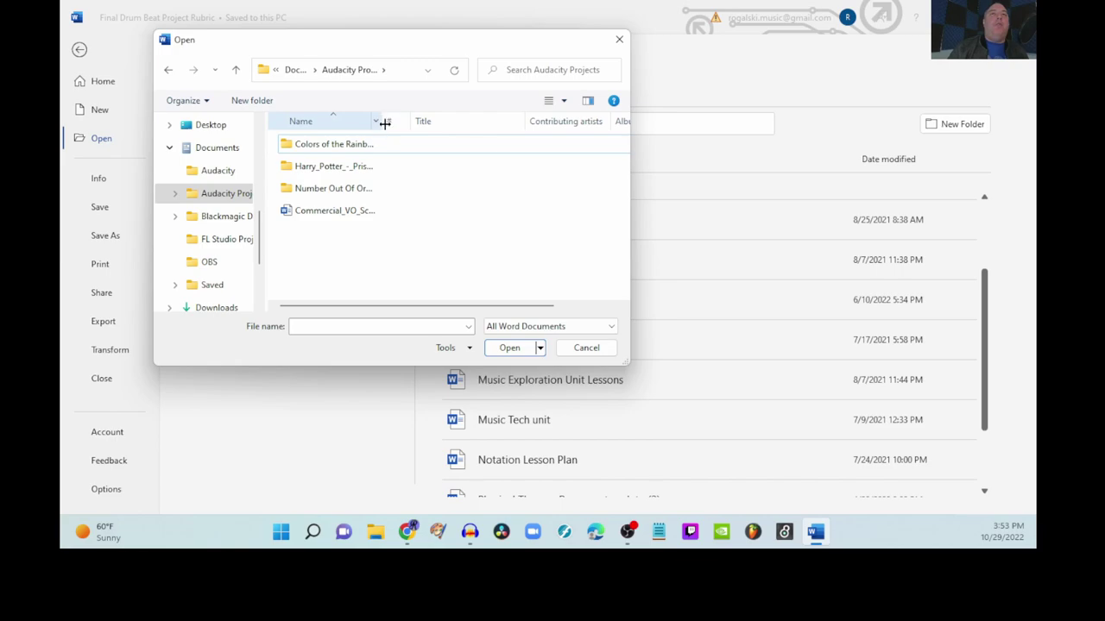
Widen the Name column and open the Commercial_VO_Scripts document.
{"action": "left_click_drag", "start_coordinate": [385, 124], "coordinate": [470, 123]}
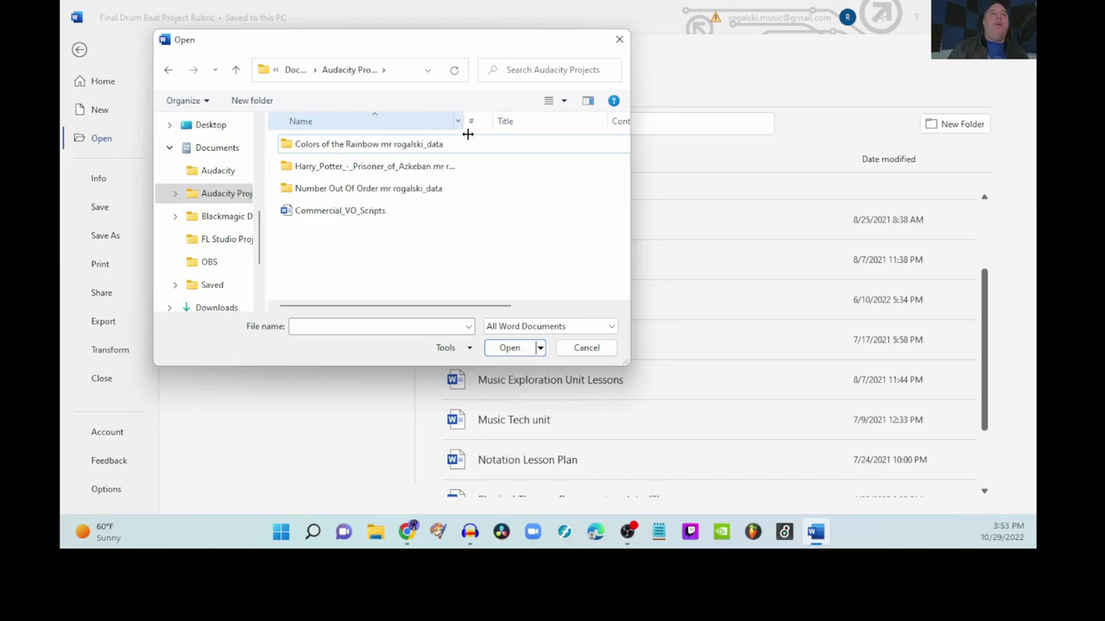
{"action": "double_click", "coordinate": [363, 221]}
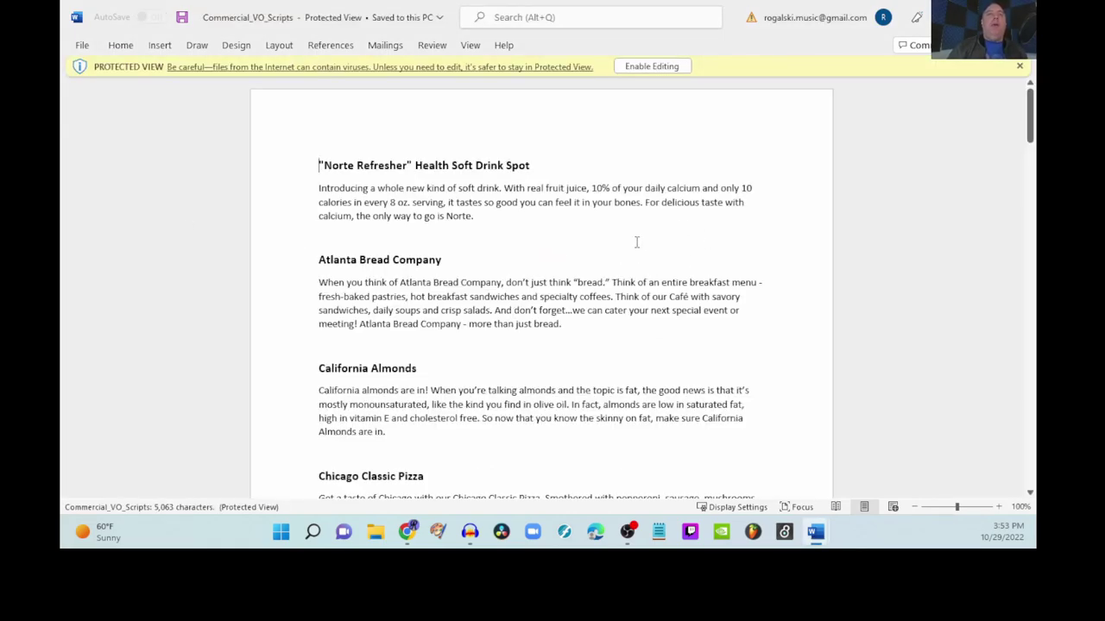
Enable editing on Commercial_VO_Scripts and scroll down toward the Nestle Treasures script.
{"action": "scroll", "coordinate": [636, 243], "scroll_direction": "down", "scroll_amount": 10}
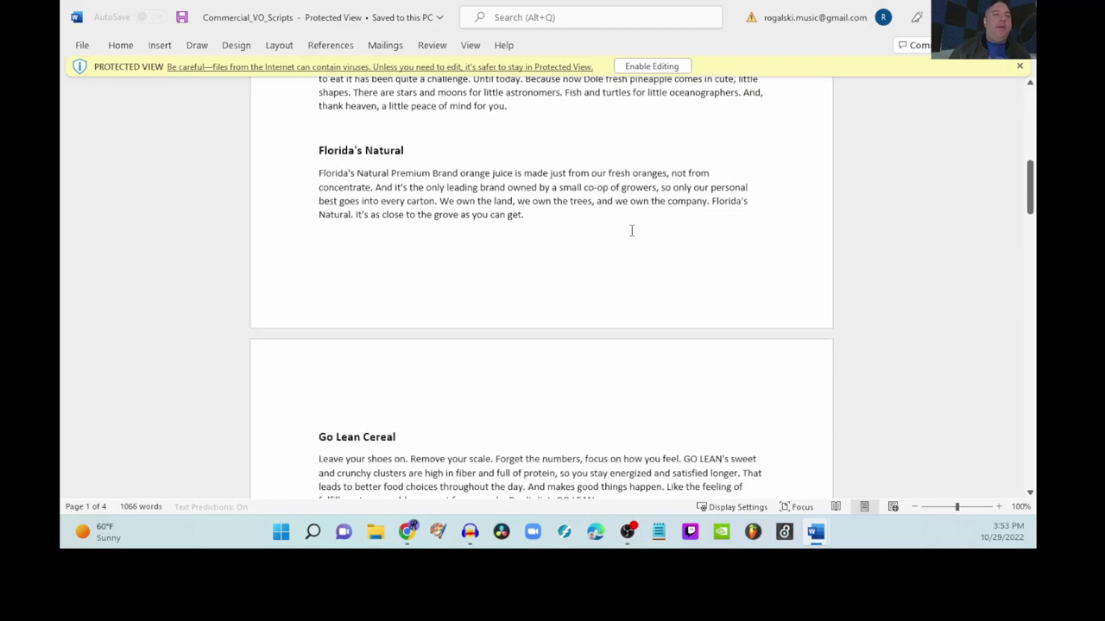
{"action": "scroll", "coordinate": [630, 231], "scroll_direction": "down", "scroll_amount": 12}
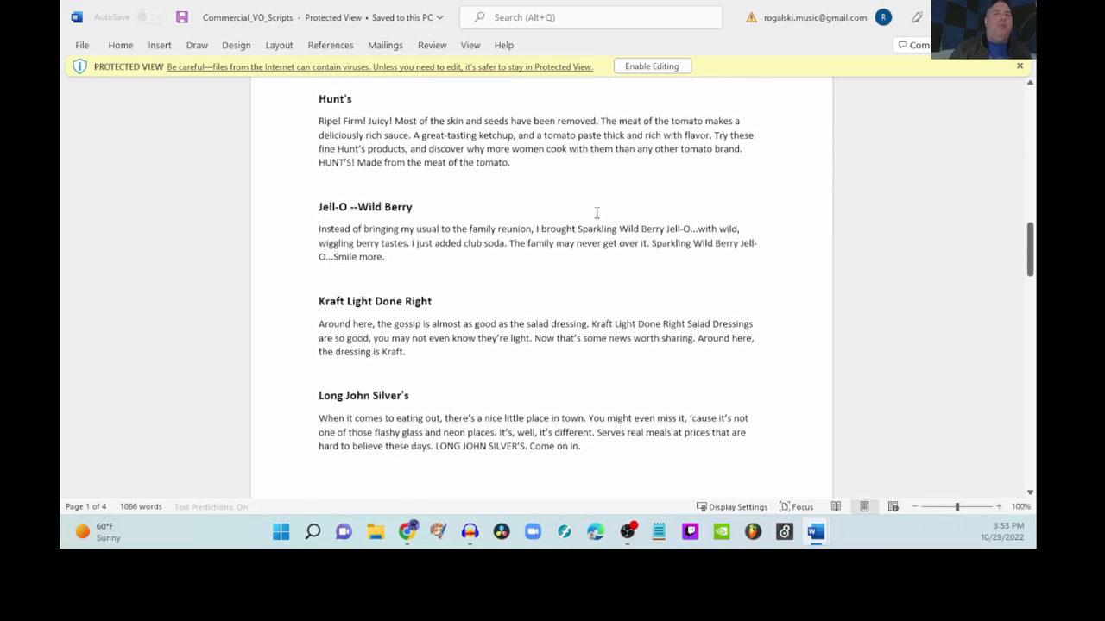
{"action": "scroll", "coordinate": [596, 212], "scroll_direction": "down", "scroll_amount": 10}
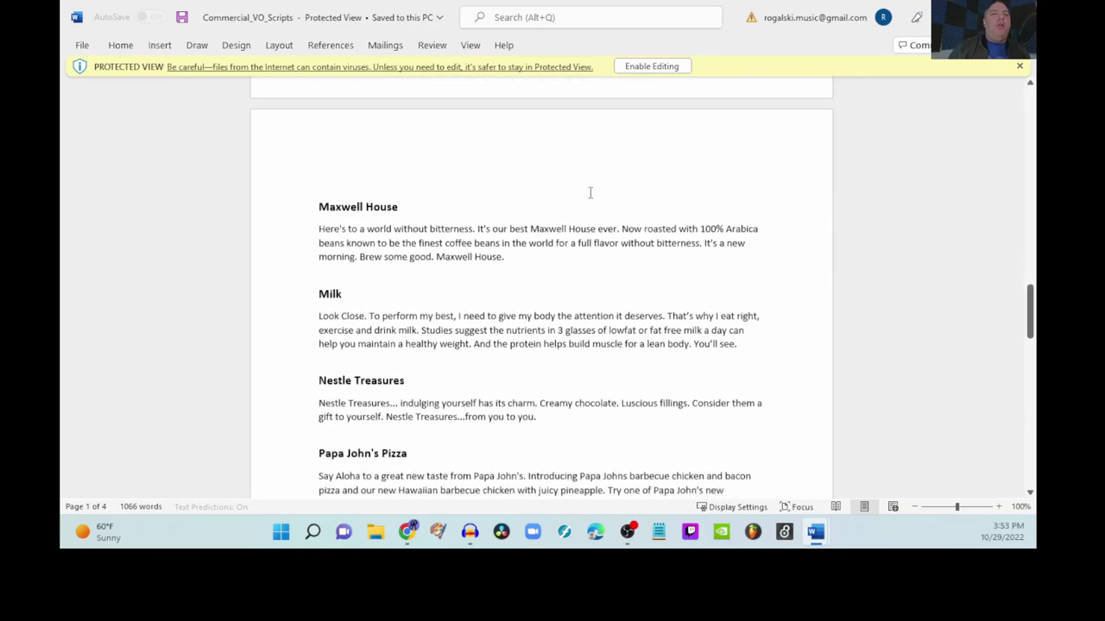
{"action": "scroll", "coordinate": [590, 192], "scroll_direction": "down", "scroll_amount": 10}
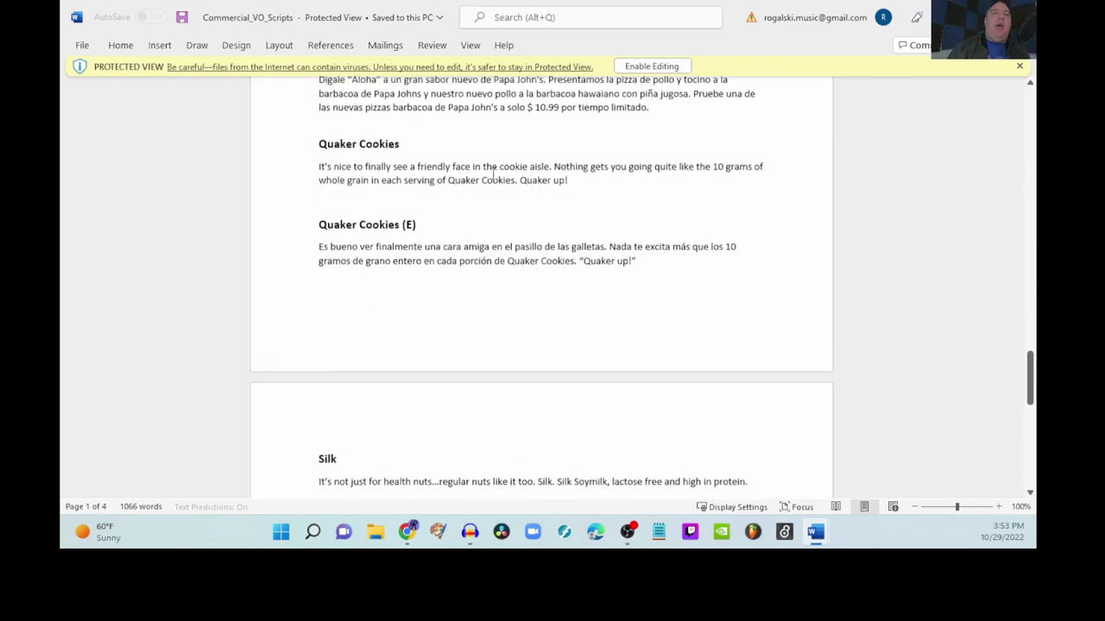
{"action": "scroll", "coordinate": [492, 179], "scroll_direction": "down", "scroll_amount": 6}
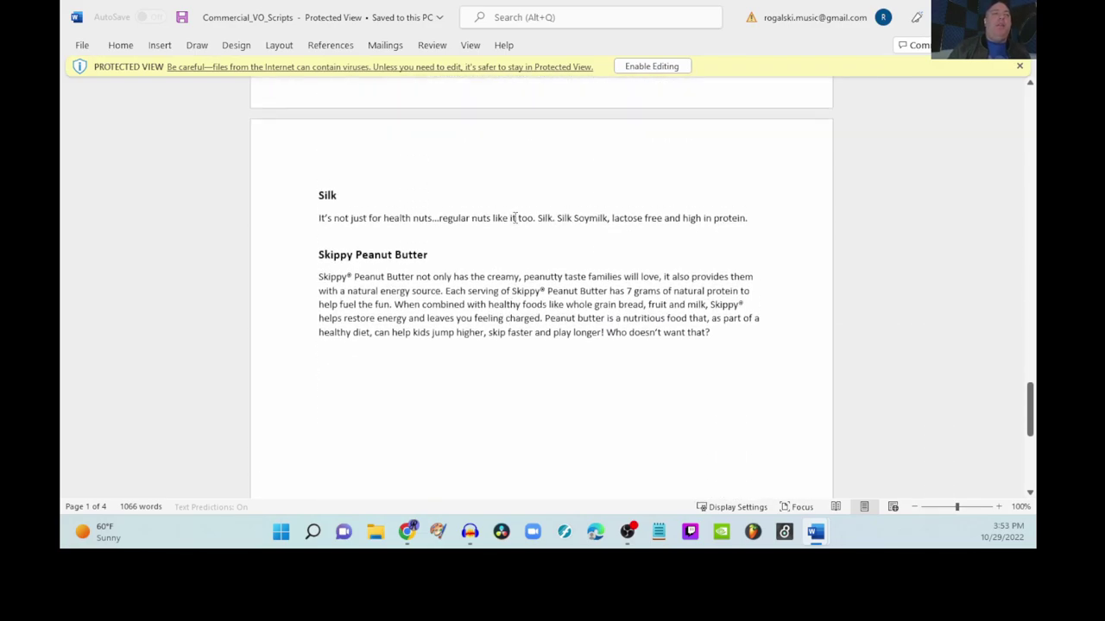
{"action": "scroll", "coordinate": [514, 218], "scroll_direction": "up", "scroll_amount": 12}
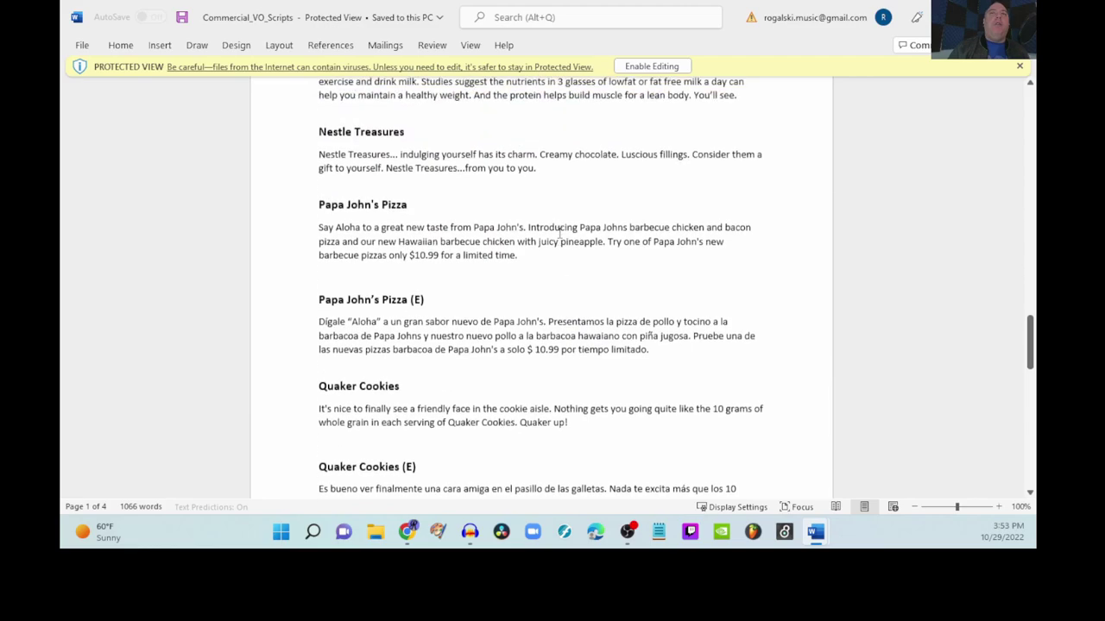
{"action": "left_click", "coordinate": [652, 66]}
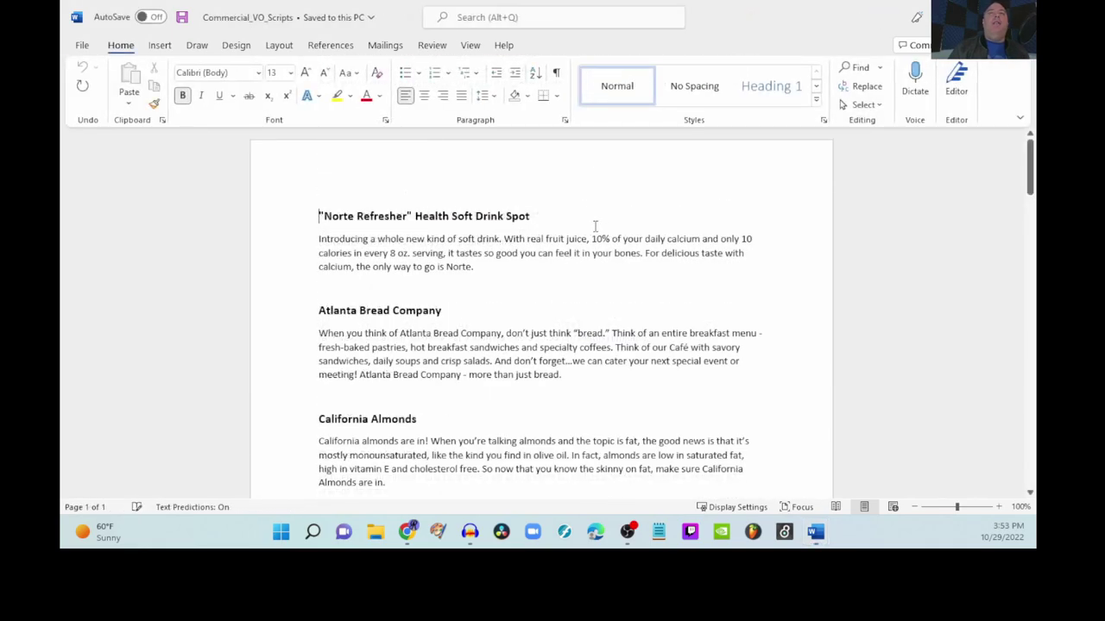
{"action": "scroll", "coordinate": [593, 226], "scroll_direction": "down", "scroll_amount": 3}
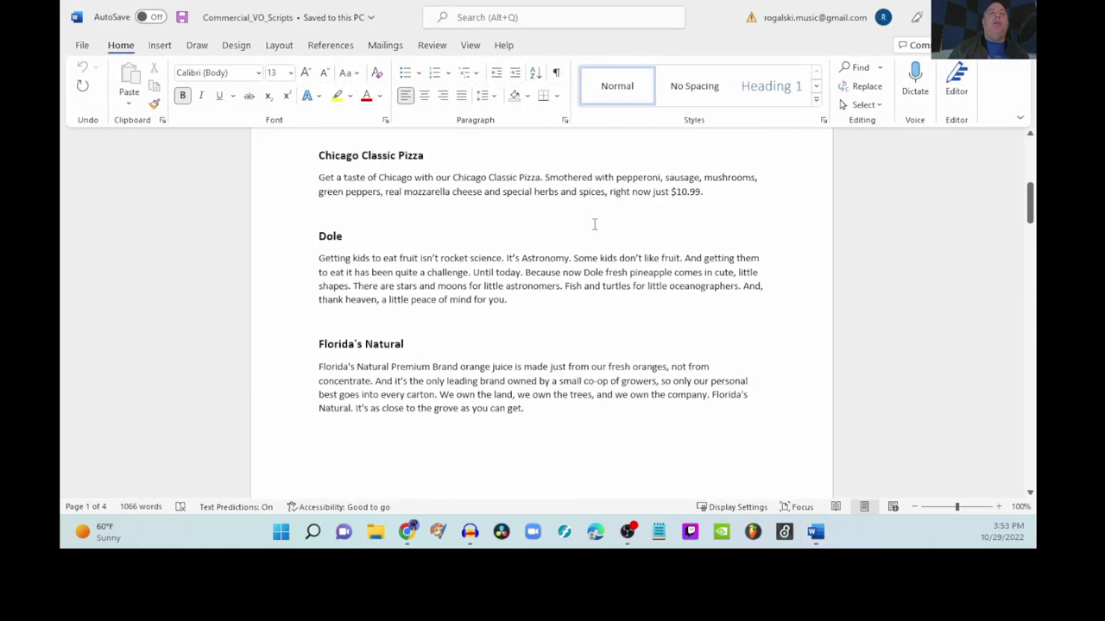
{"action": "scroll", "coordinate": [595, 222], "scroll_direction": "down", "scroll_amount": 12}
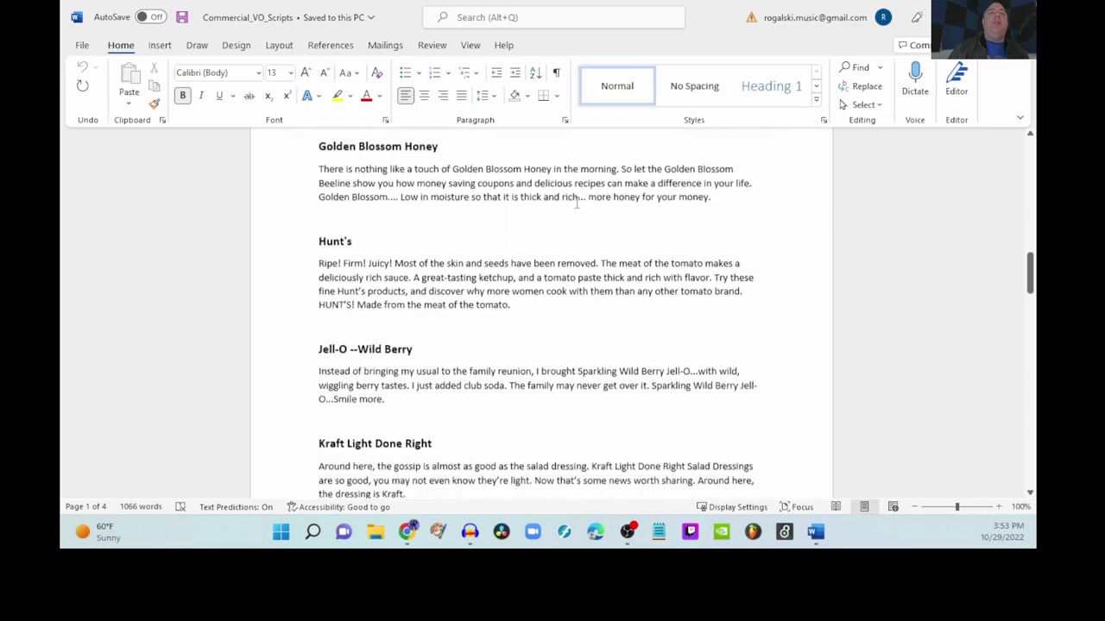
{"action": "scroll", "coordinate": [582, 211], "scroll_direction": "down", "scroll_amount": 10}
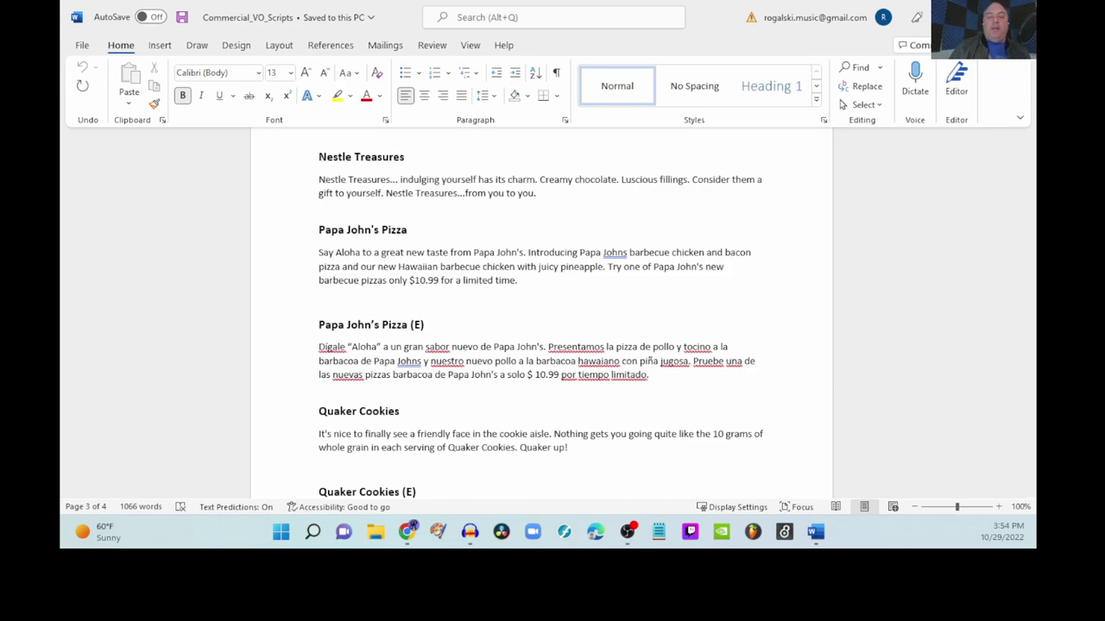
Back in Audacity, solo the Piano_VO_background track and play a short preview.
{"action": "key", "text": "alt+Tab"}
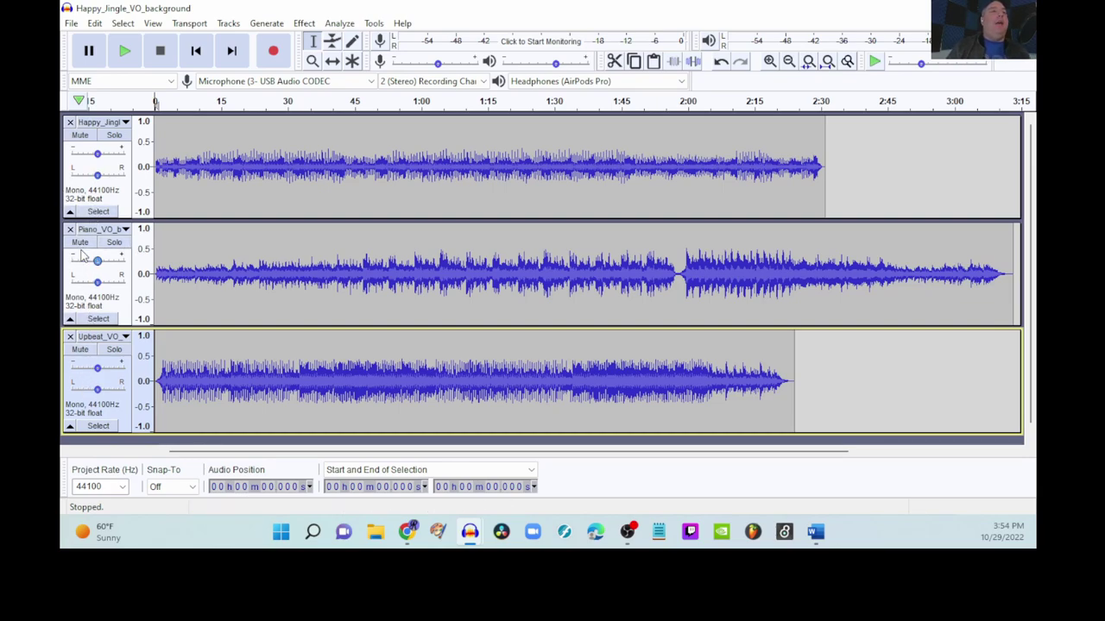
{"action": "left_click", "coordinate": [115, 243]}
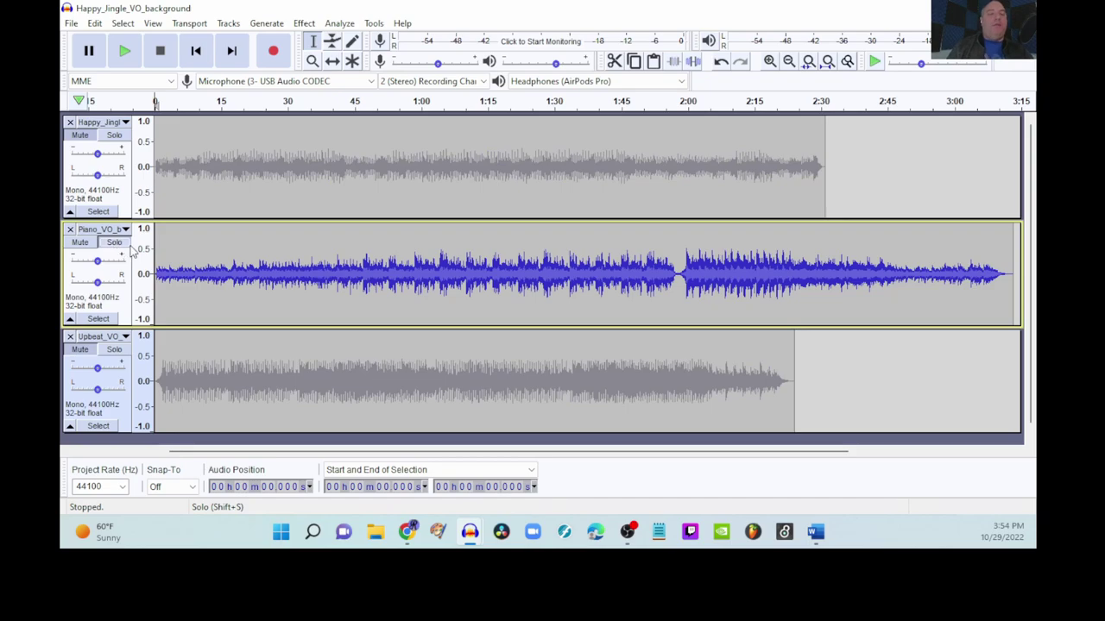
{"action": "key", "text": "space"}
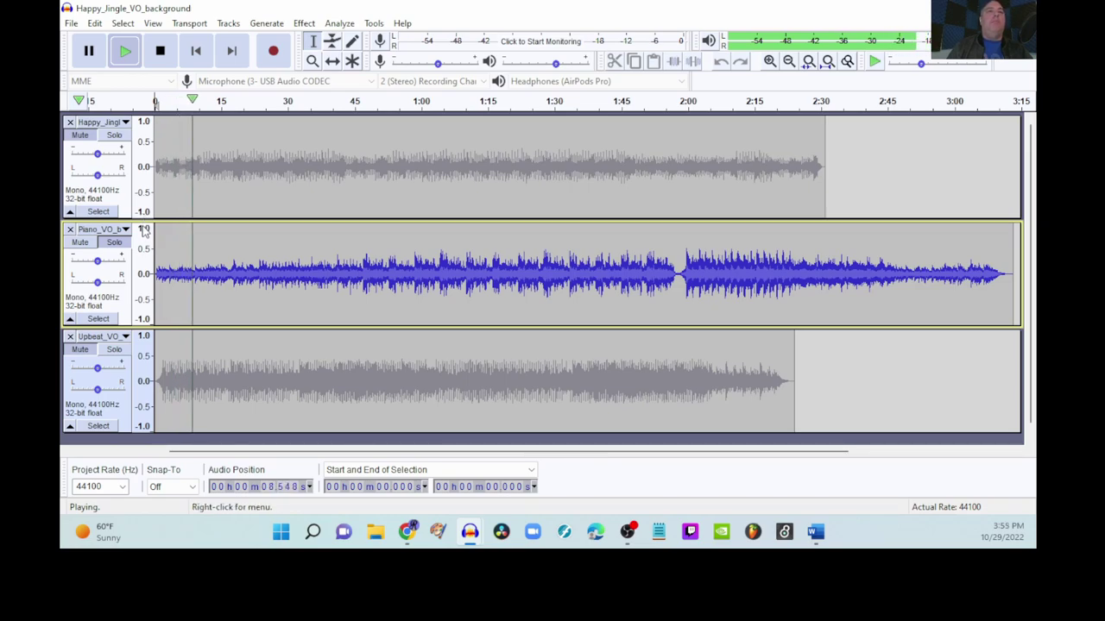
{"action": "key", "text": "space"}
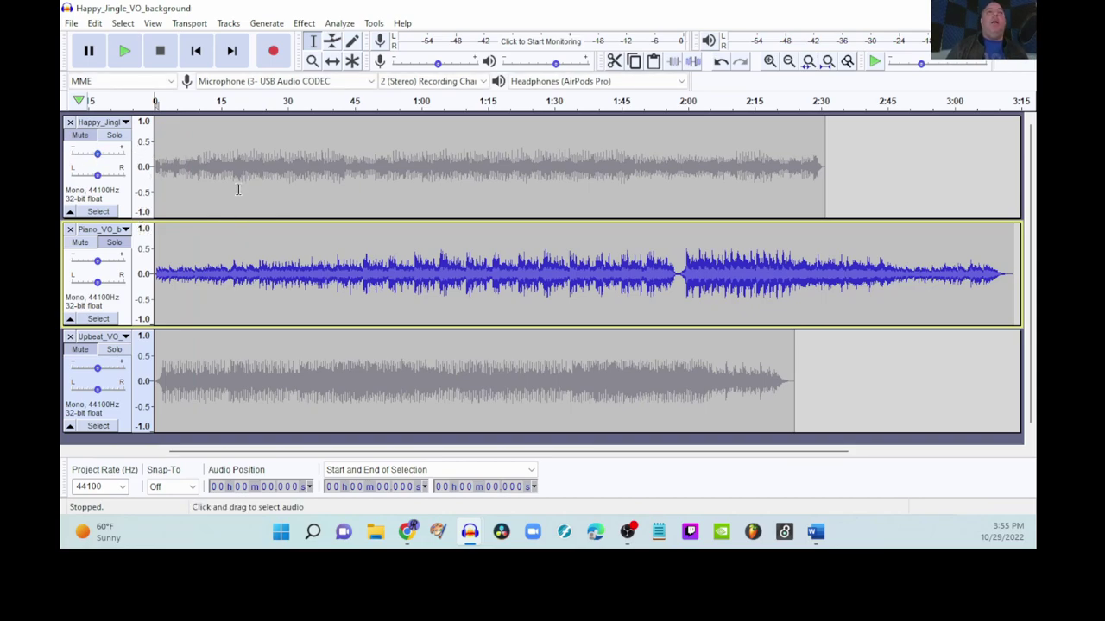
Remove the Happy_Jingle and Upbeat tracks and nudge the piano clip slightly later.
{"action": "left_click", "coordinate": [70, 123]}
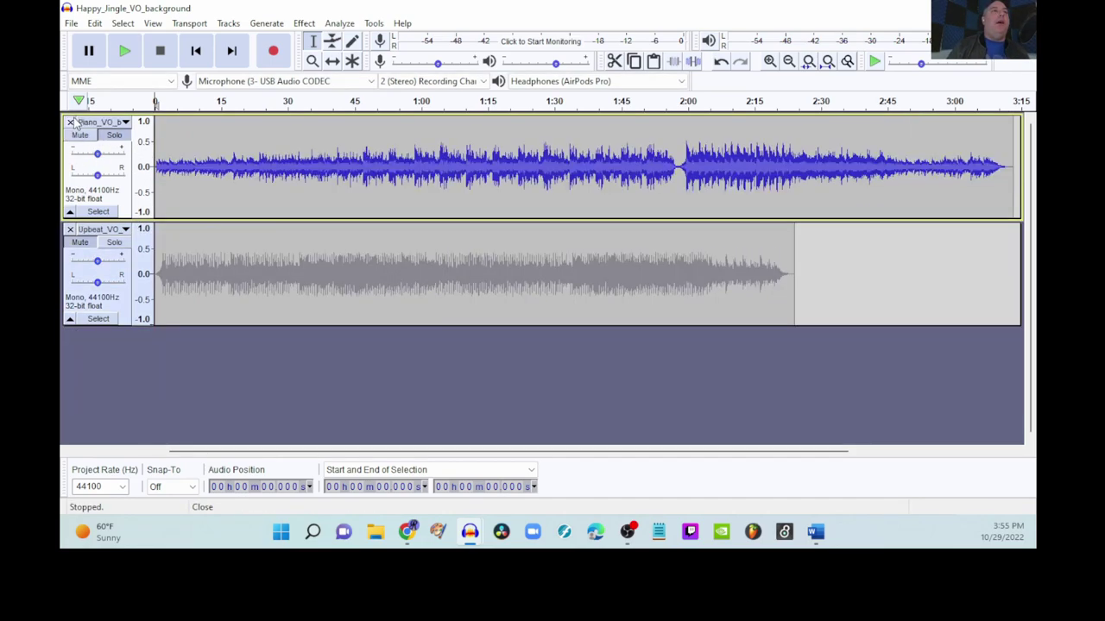
{"action": "left_click", "coordinate": [70, 229]}
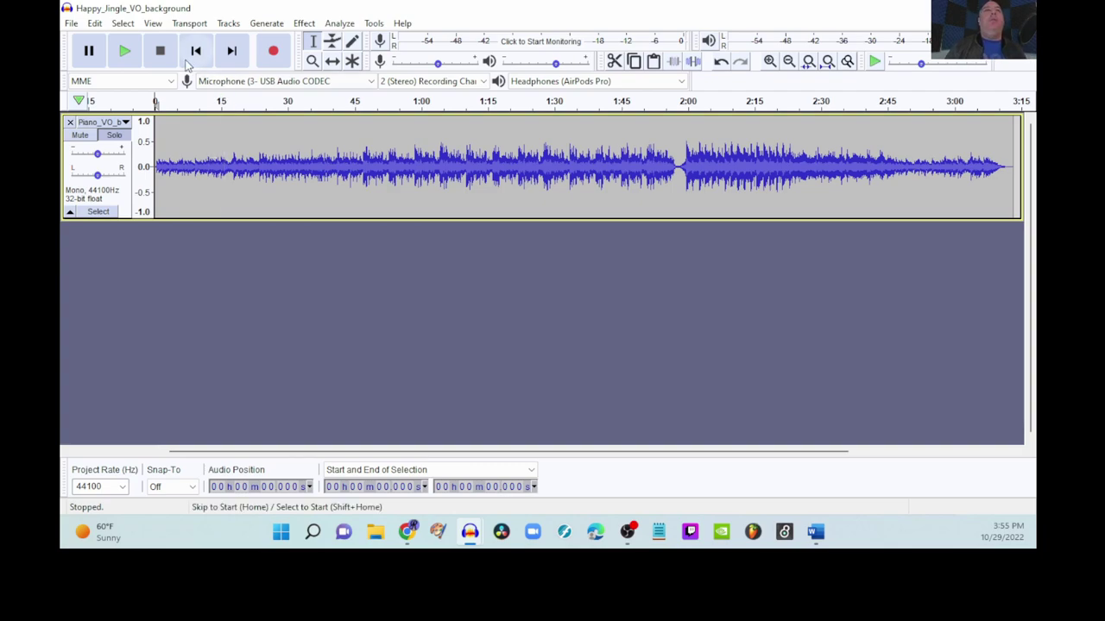
{"action": "left_click", "coordinate": [333, 63]}
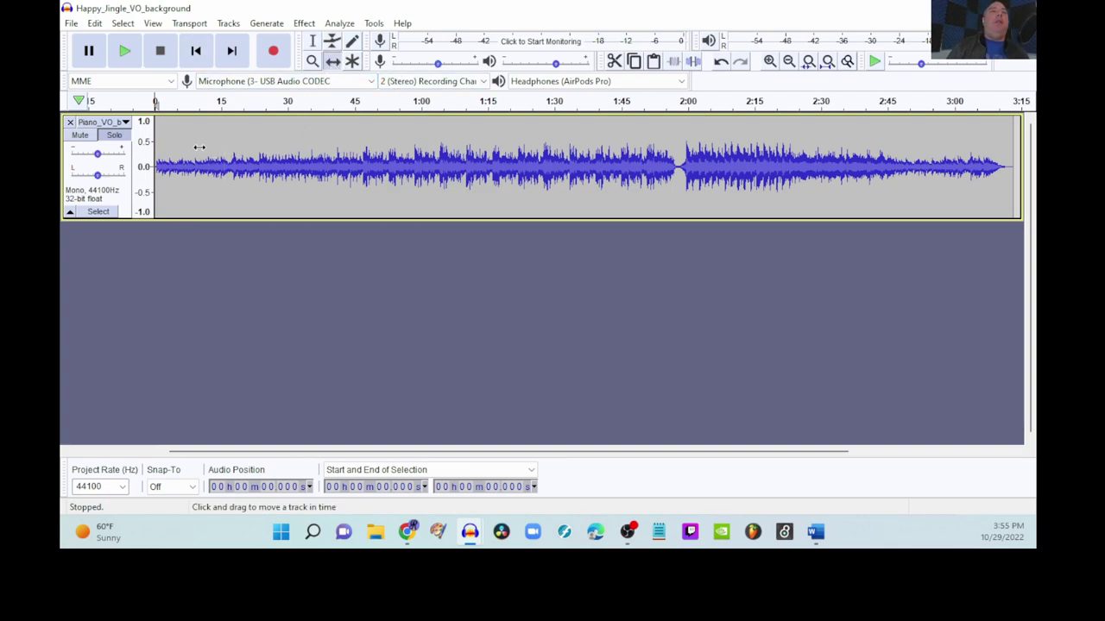
{"action": "left_click_drag", "start_coordinate": [198, 145], "coordinate": [213, 145]}
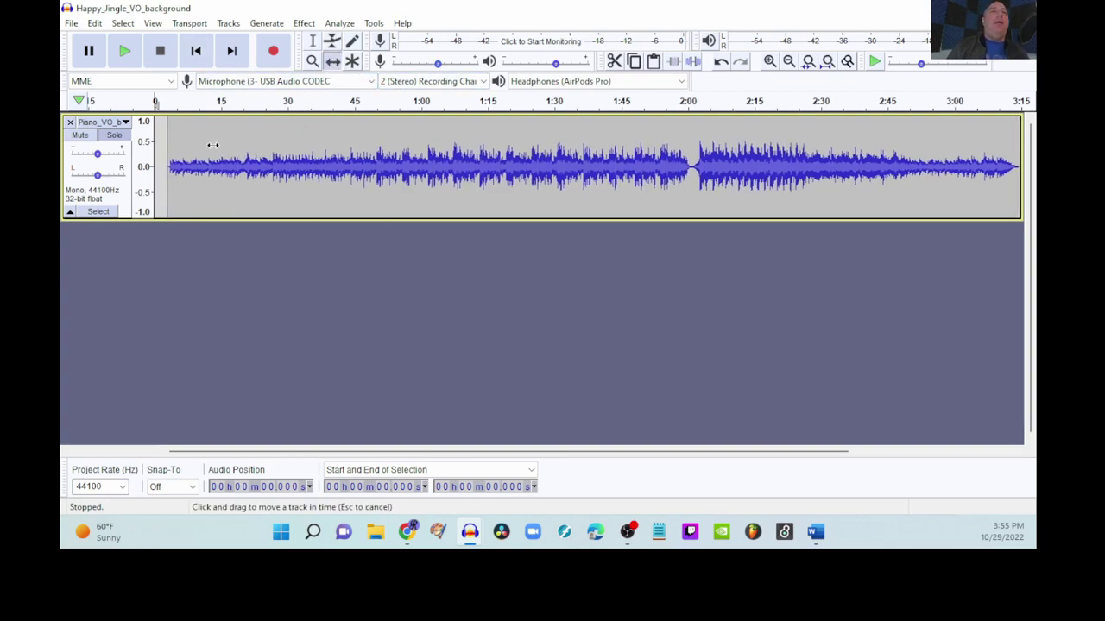
{"action": "left_click", "coordinate": [312, 42]}
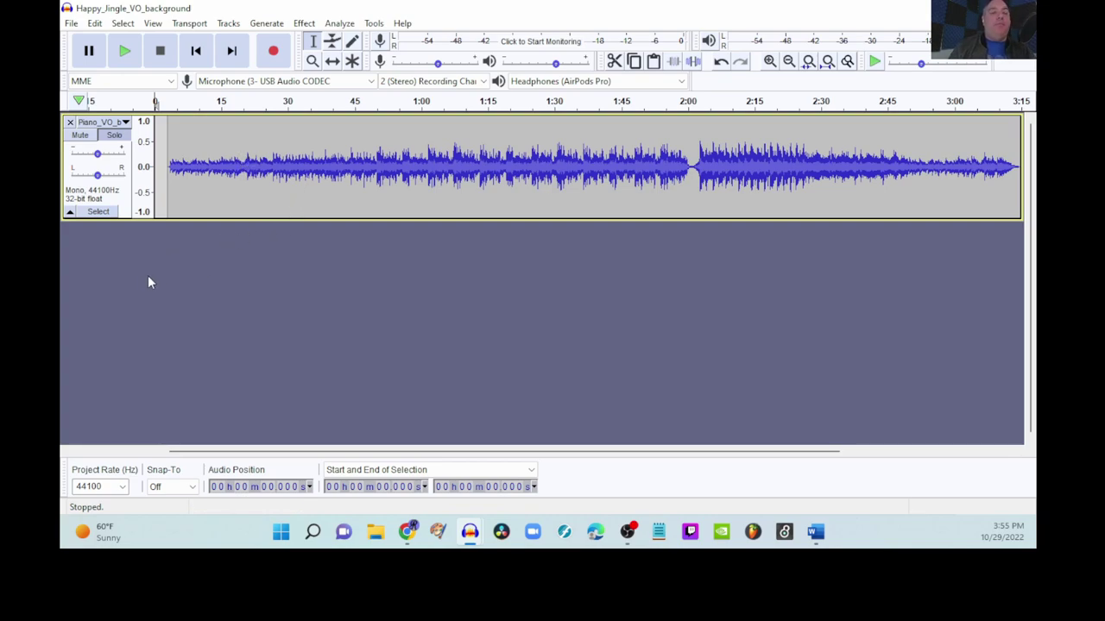
Record a new voice-over track while reading the Nestle Treasures script in Word.
{"action": "key", "text": "ctrl+shift+n"}
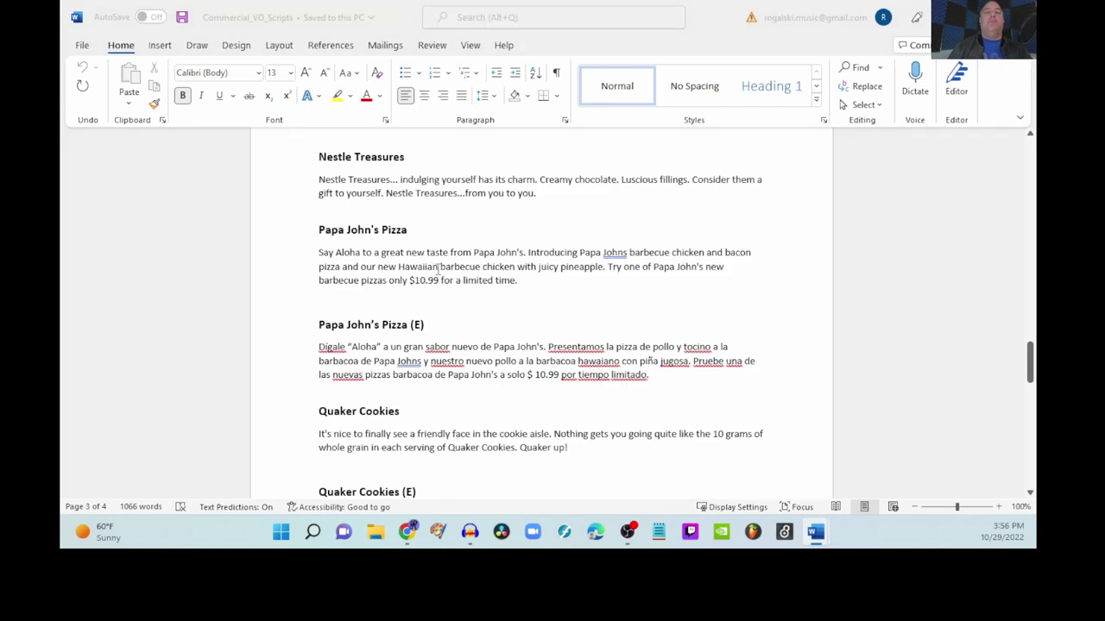
{"action": "key", "text": "alt+Tab"}
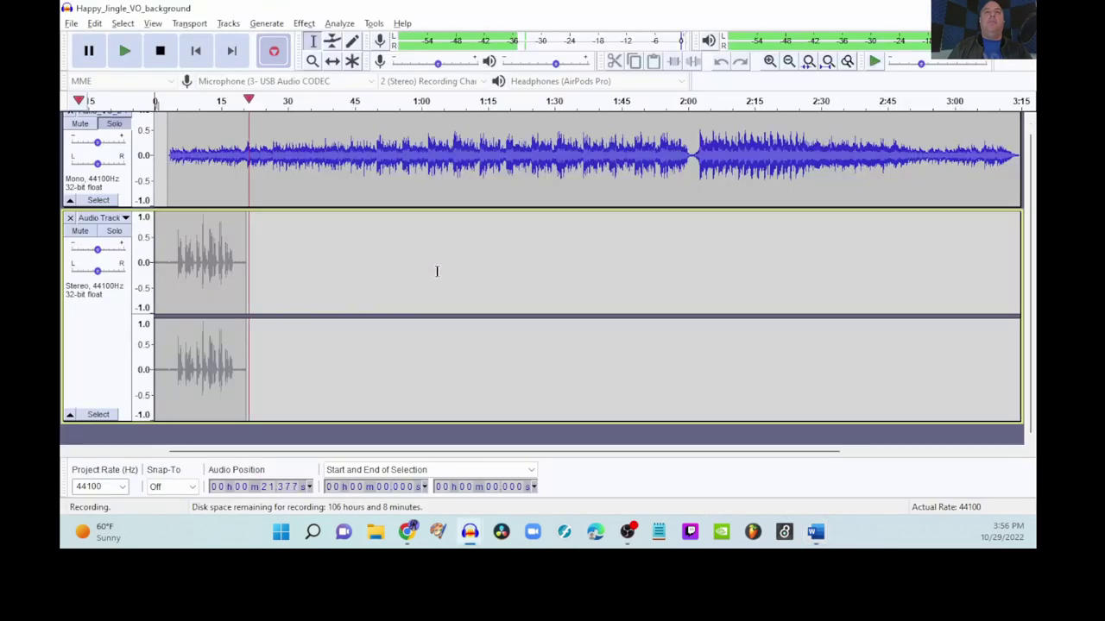
Stop the voice-over recording, slide the piano bed to start at 0, and play the mix.
{"action": "left_click", "coordinate": [173, 55]}
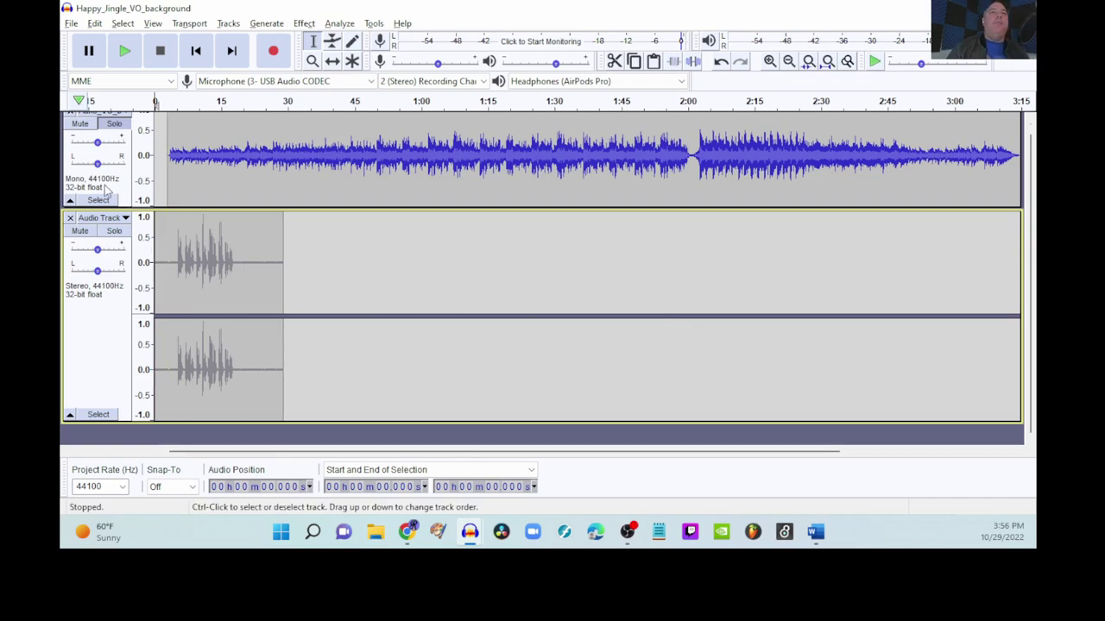
{"action": "left_click", "coordinate": [114, 231]}
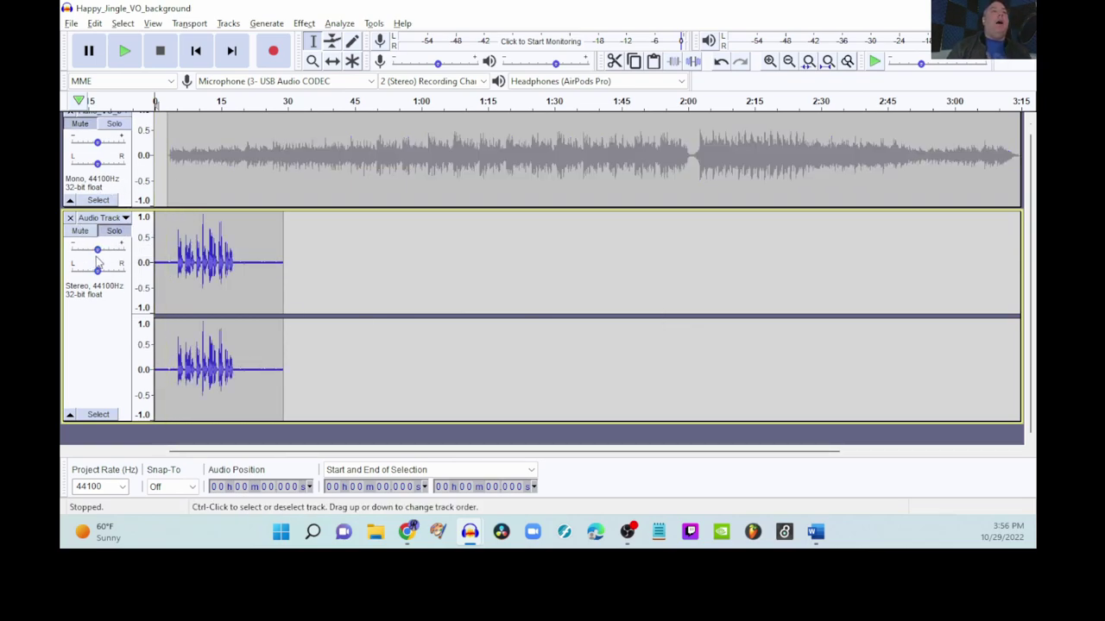
{"action": "left_click", "coordinate": [114, 230]}
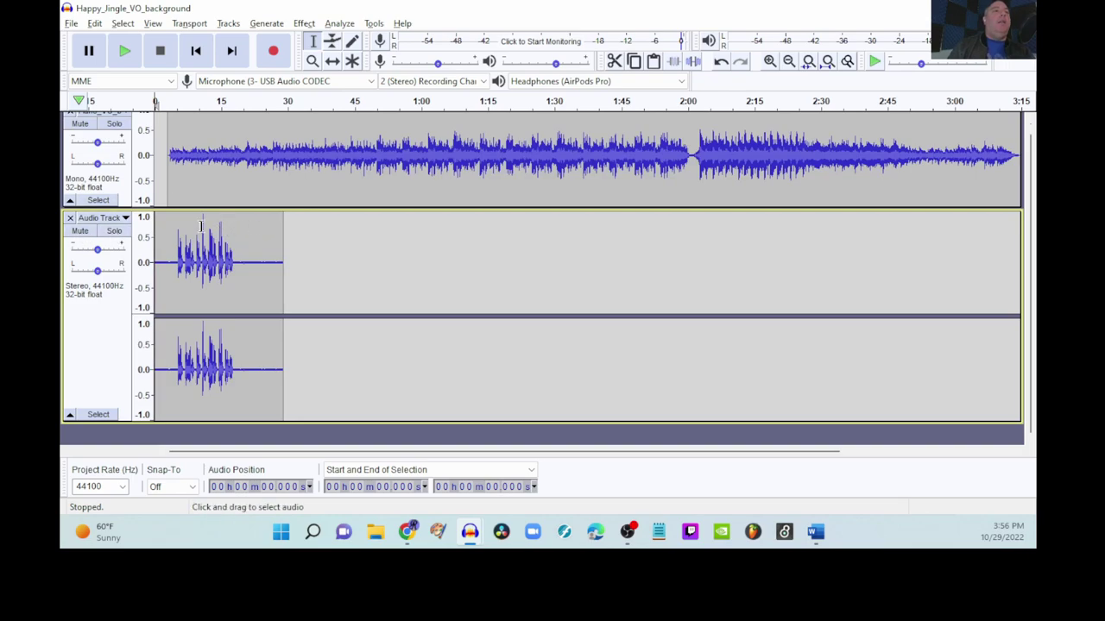
{"action": "left_click", "coordinate": [333, 60]}
{"action": "left_click_drag", "start_coordinate": [370, 164], "coordinate": [354, 164]}
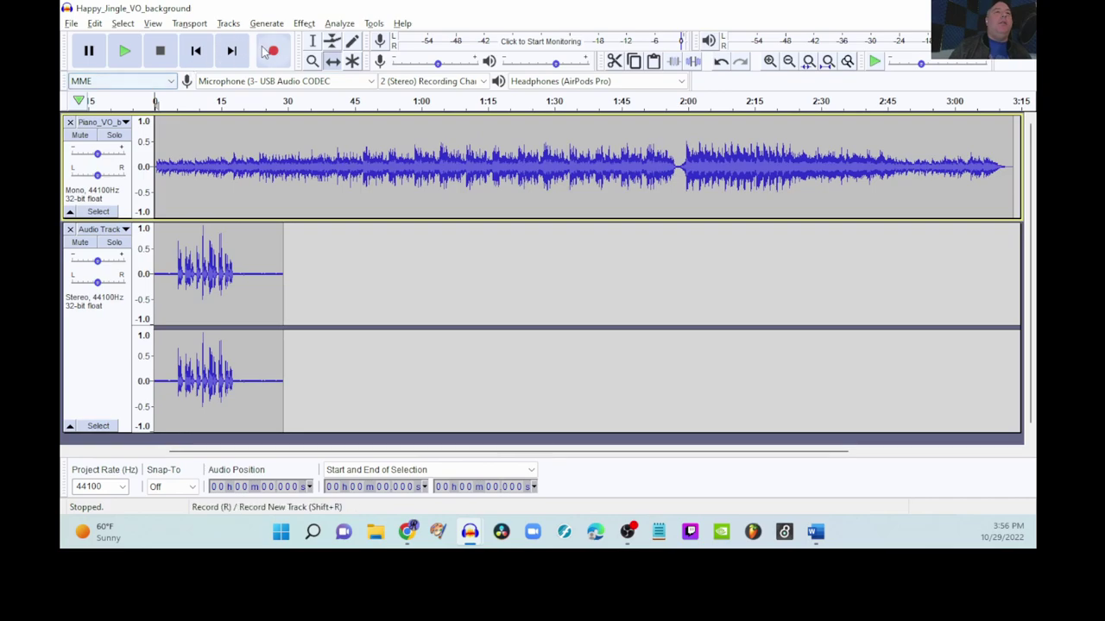
{"action": "left_click", "coordinate": [125, 51]}
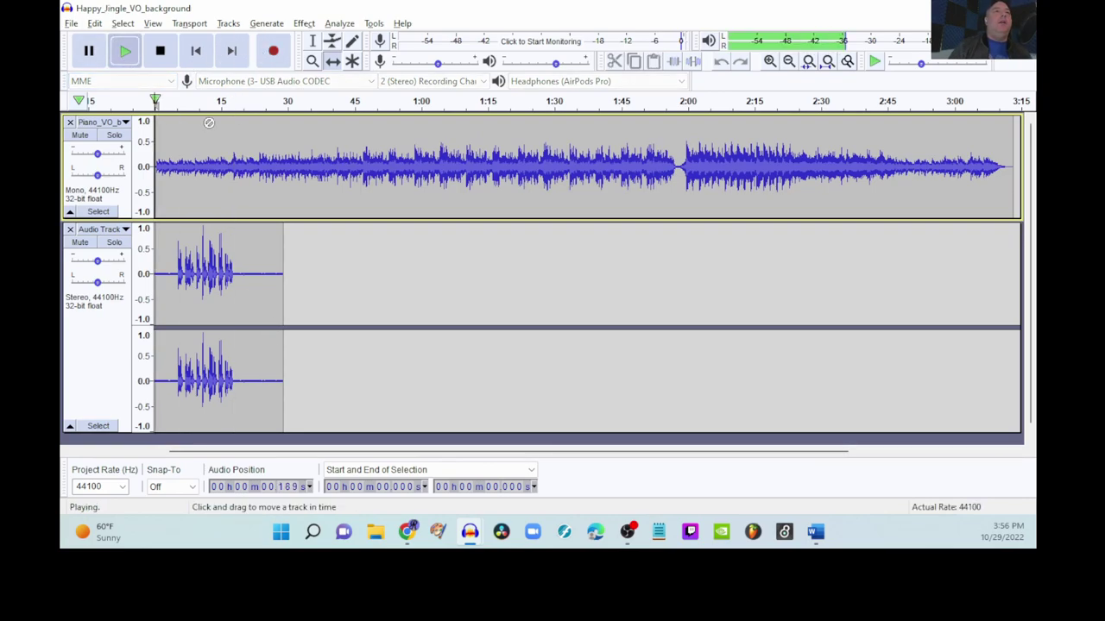
Stop playback and delete the piano bed from 22.849 s to its end.
{"action": "left_click", "coordinate": [160, 52]}
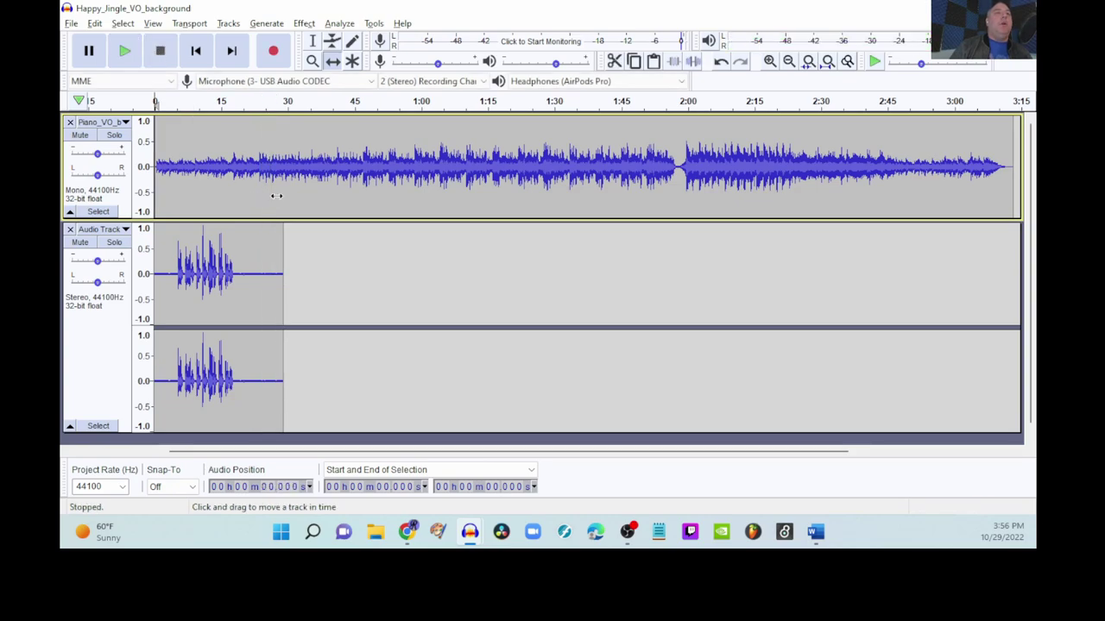
{"action": "left_click", "coordinate": [312, 41]}
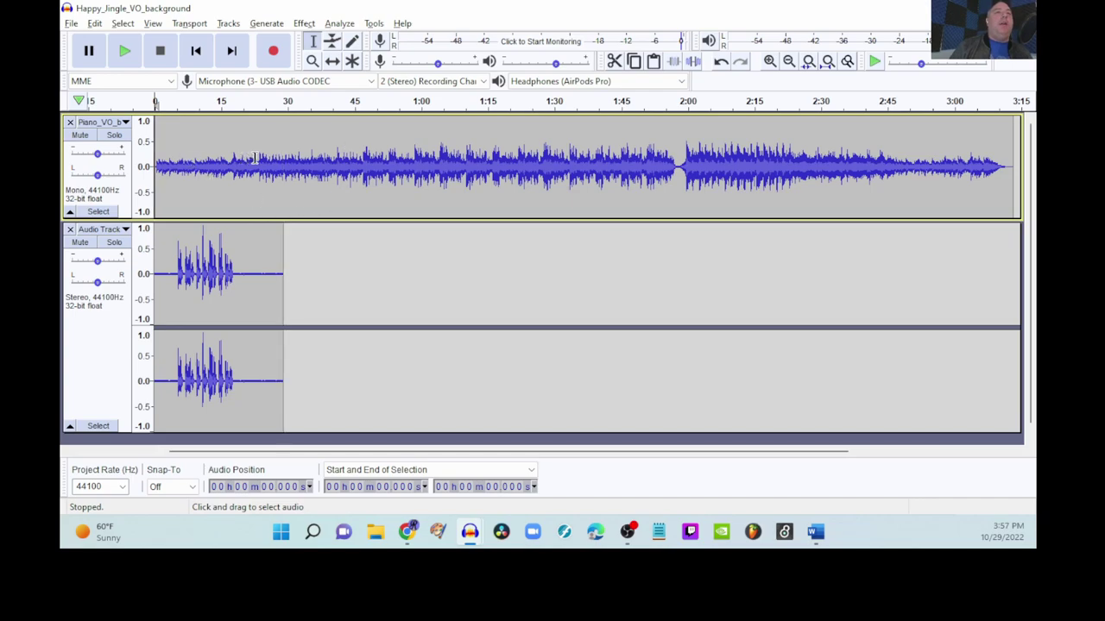
{"action": "left_click_drag", "start_coordinate": [255, 158], "coordinate": [1010, 159]}
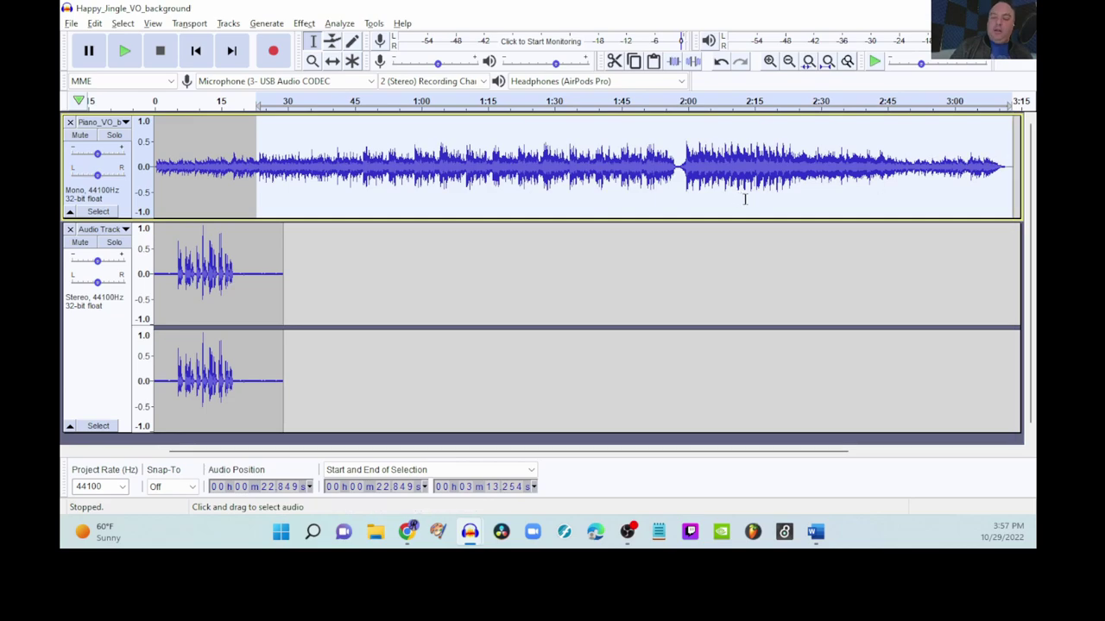
{"action": "key", "text": "Delete"}
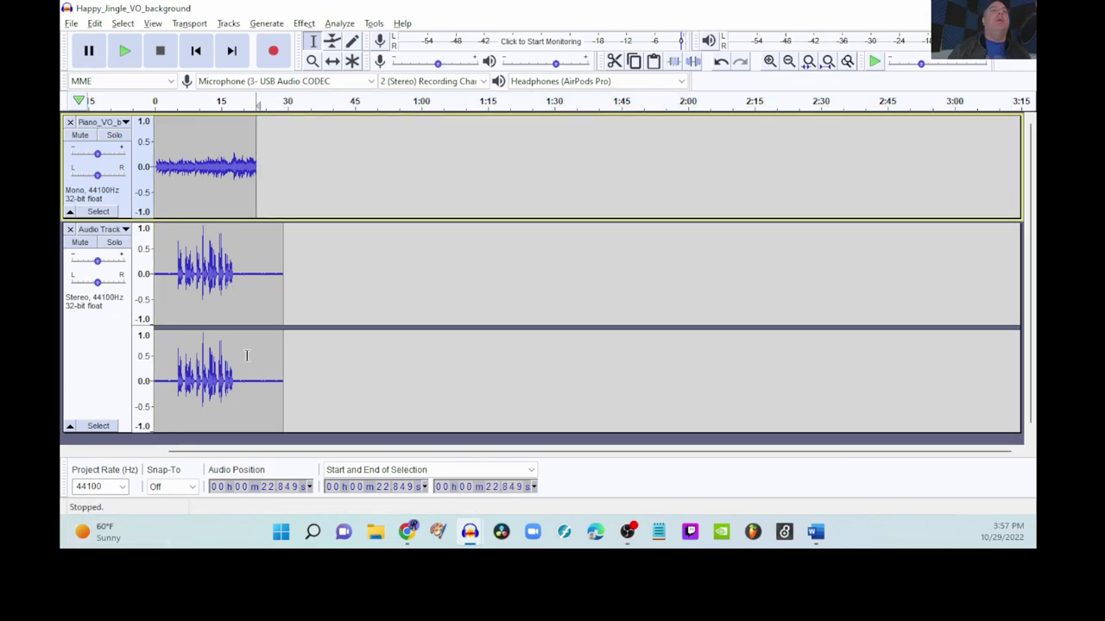
Delete the voice track's tail after 22.849 s.
{"action": "left_click", "coordinate": [256, 256]}
{"action": "left_click_drag", "start_coordinate": [255, 256], "coordinate": [310, 259]}
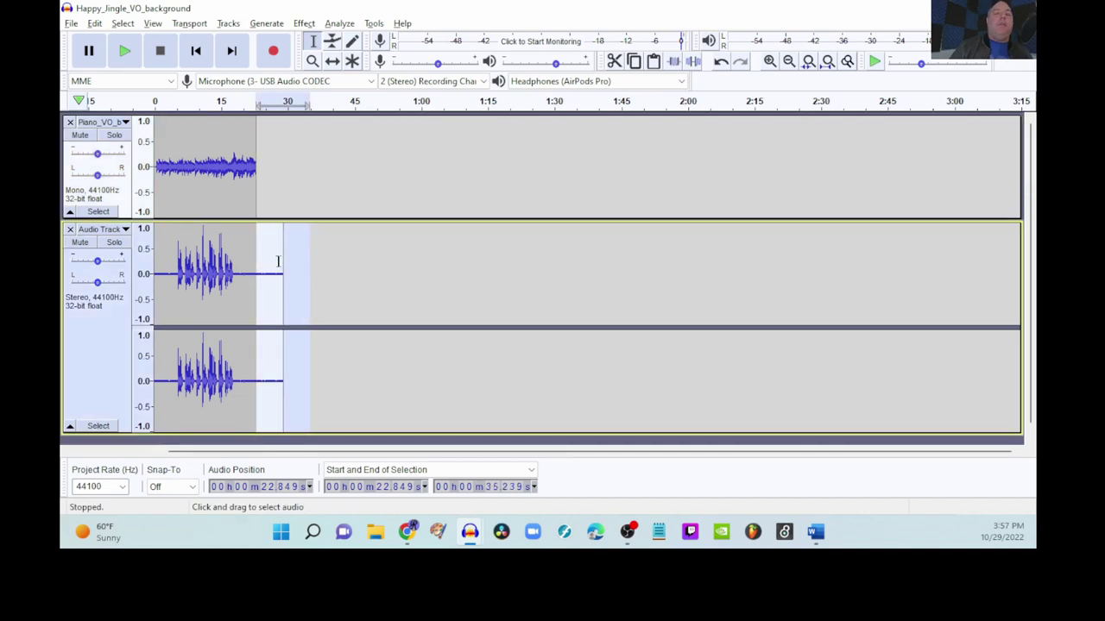
{"action": "key", "text": "Delete"}
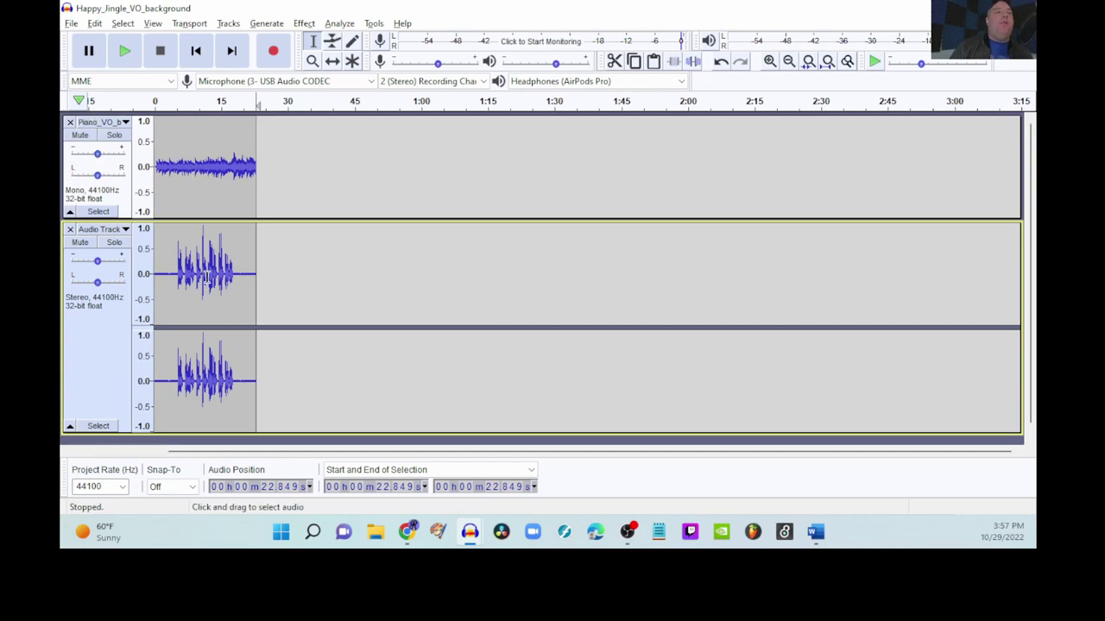
Apply Auto Duck at -7.6 dB to the whole piano clip and preview the mix.
{"action": "double_click", "coordinate": [207, 162]}
{"action": "left_click", "coordinate": [316, 24]}
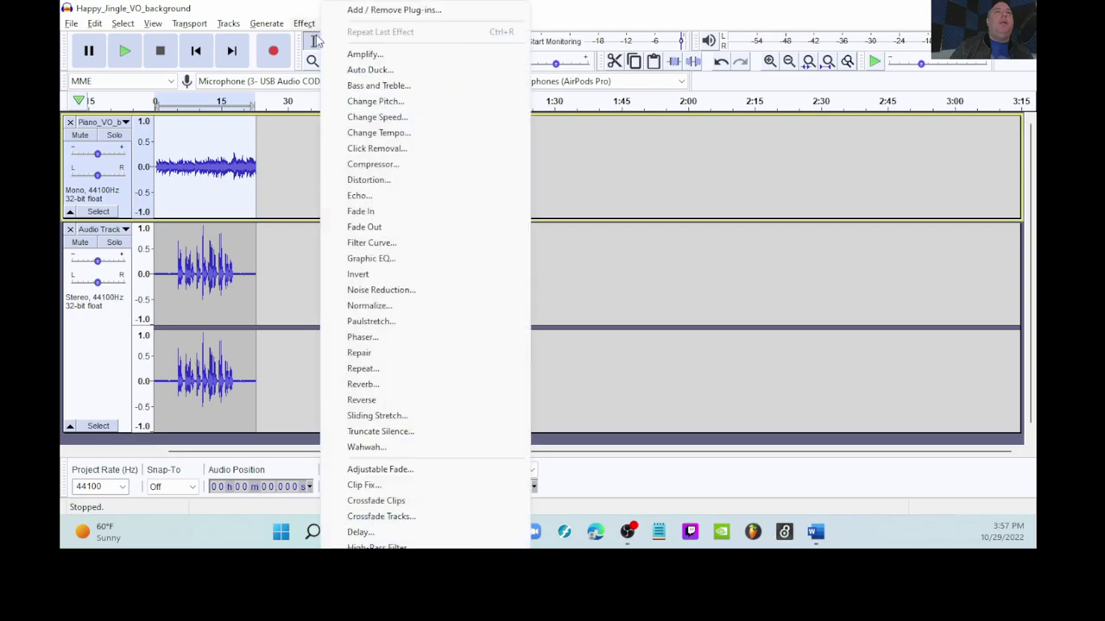
{"action": "left_click", "coordinate": [354, 70]}
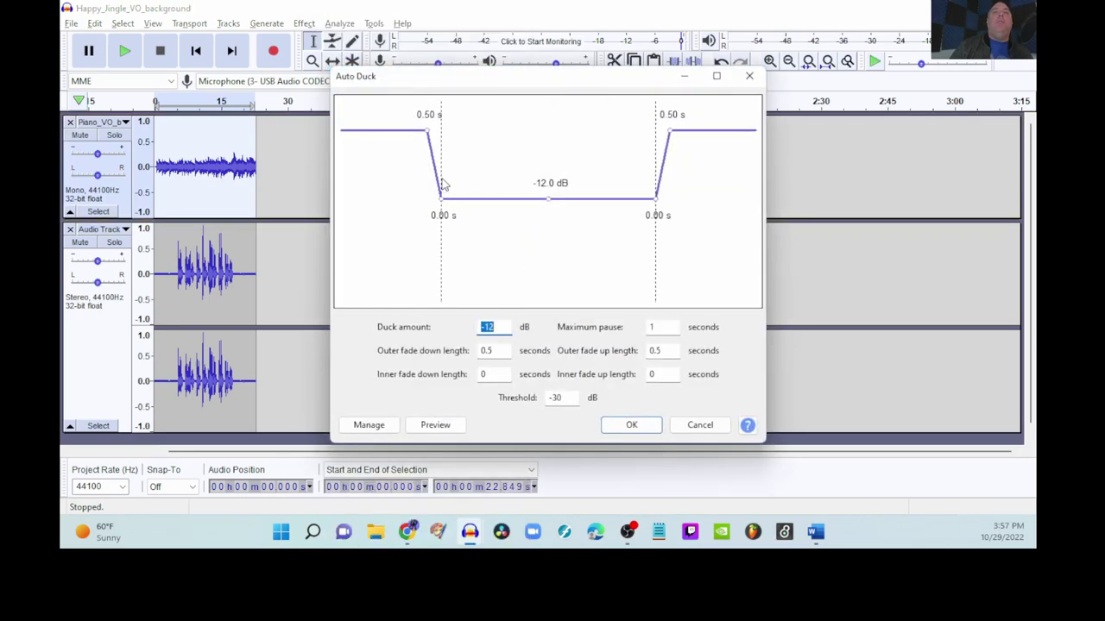
{"action": "left_click_drag", "start_coordinate": [546, 200], "coordinate": [545, 174]}
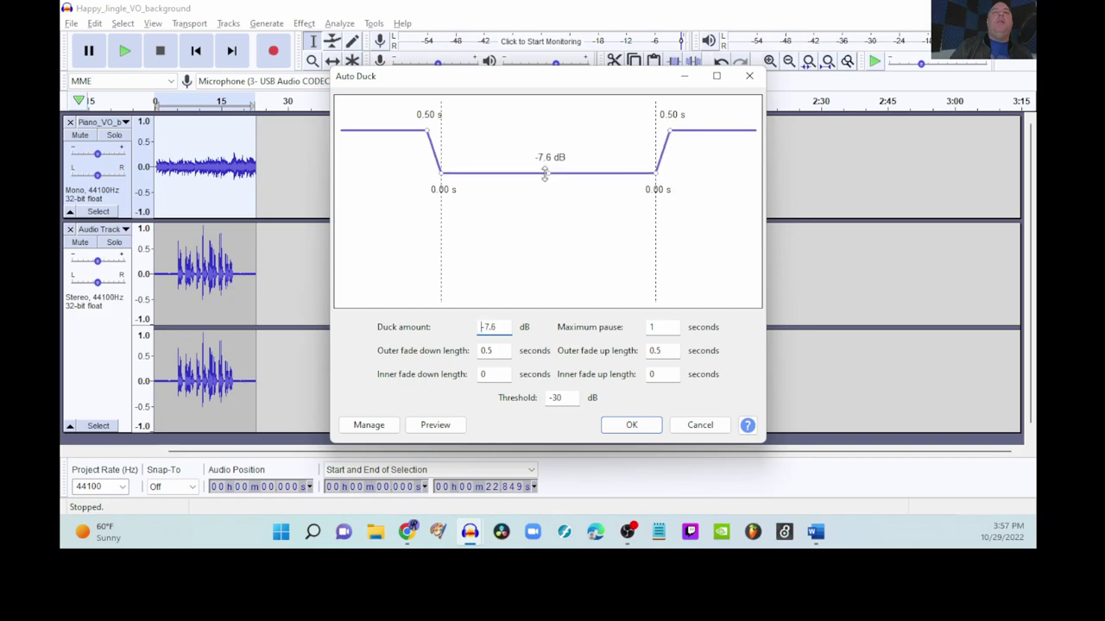
{"action": "left_click", "coordinate": [631, 424]}
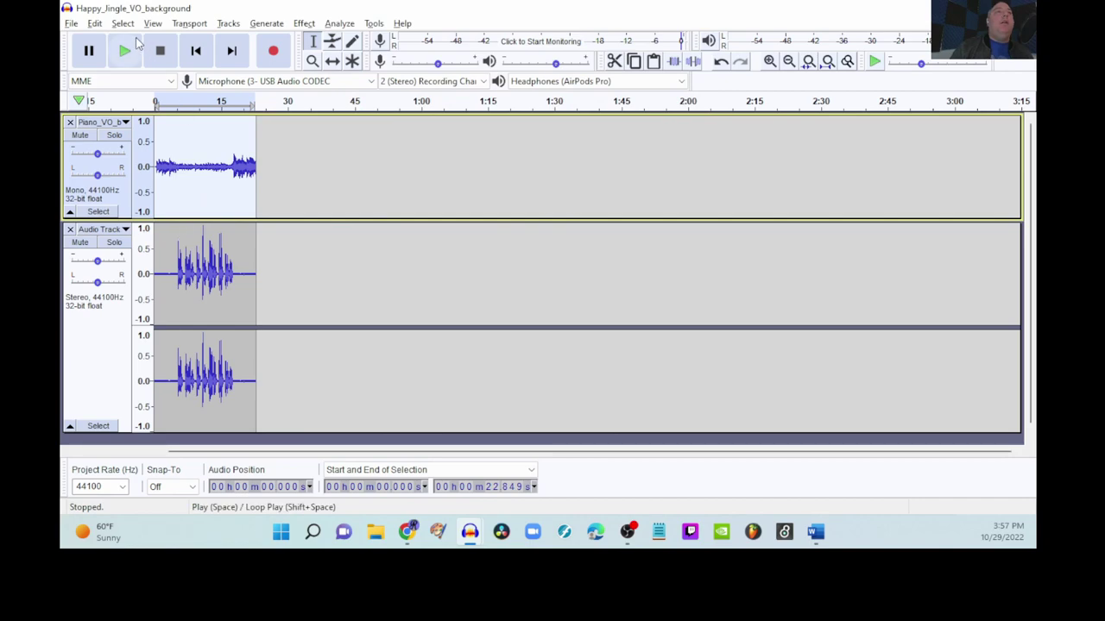
{"action": "left_click", "coordinate": [124, 51]}
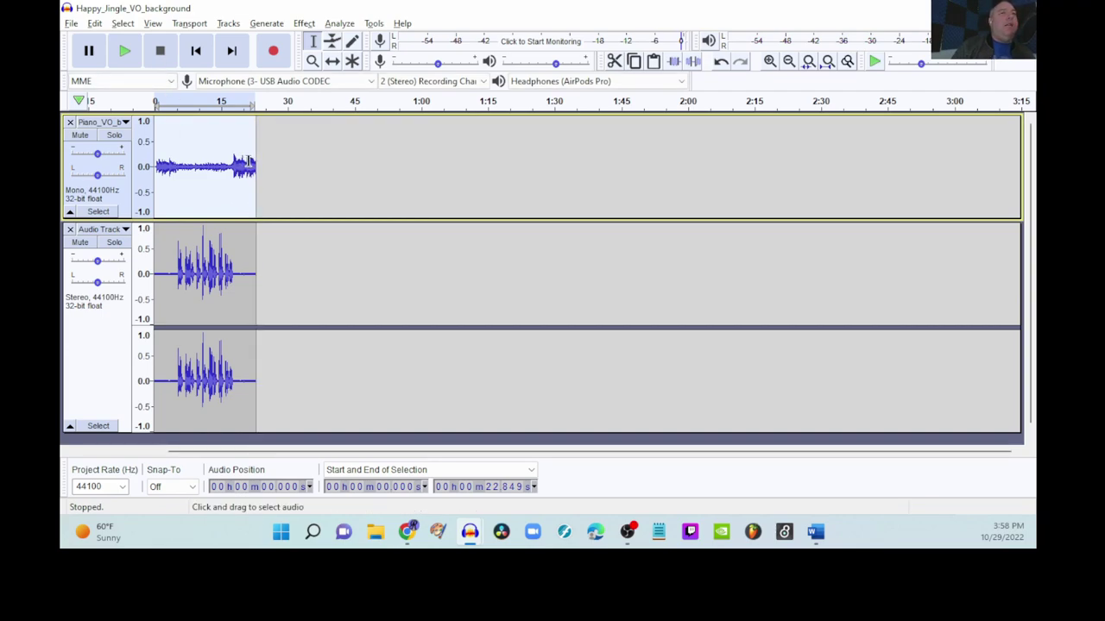
Apply a Fade Out to the piano track's last 1.6 seconds (21.240–22.849 s).
{"action": "left_click_drag", "start_coordinate": [249, 161], "coordinate": [256, 162]}
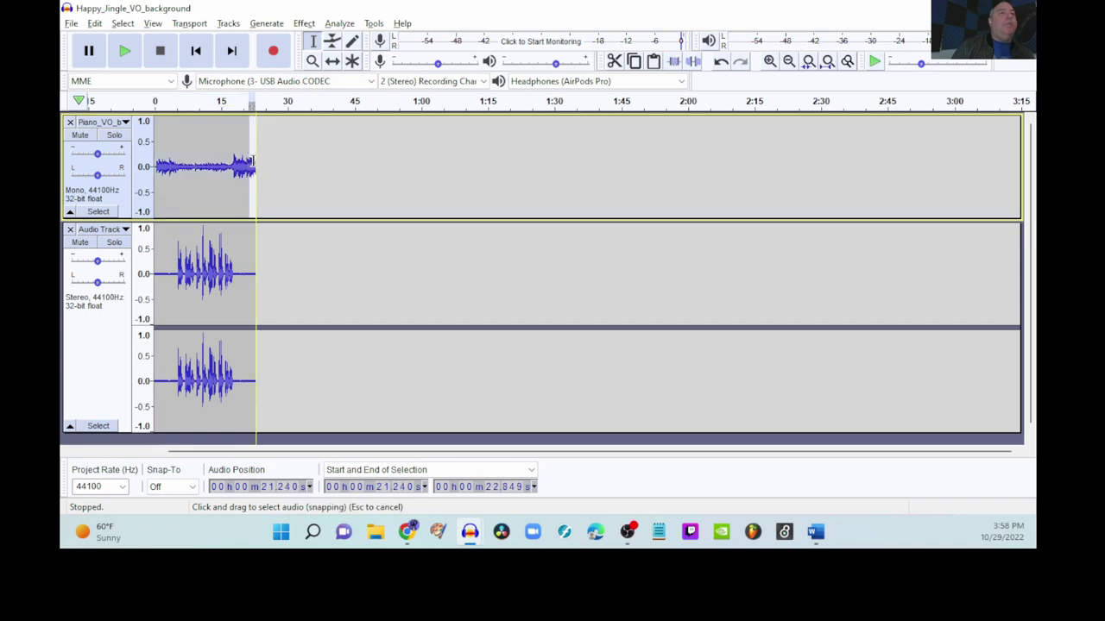
{"action": "left_click", "coordinate": [307, 23]}
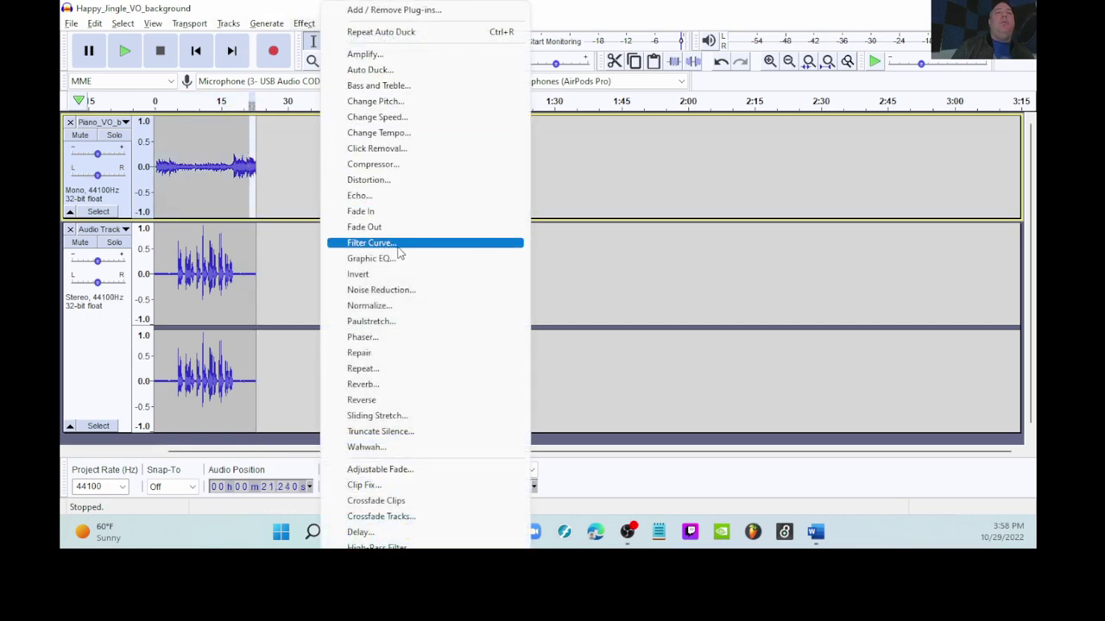
{"action": "left_click", "coordinate": [247, 165]}
Preview the faded ending from about 17 seconds, then clear the selection.
{"action": "left_click", "coordinate": [232, 162]}
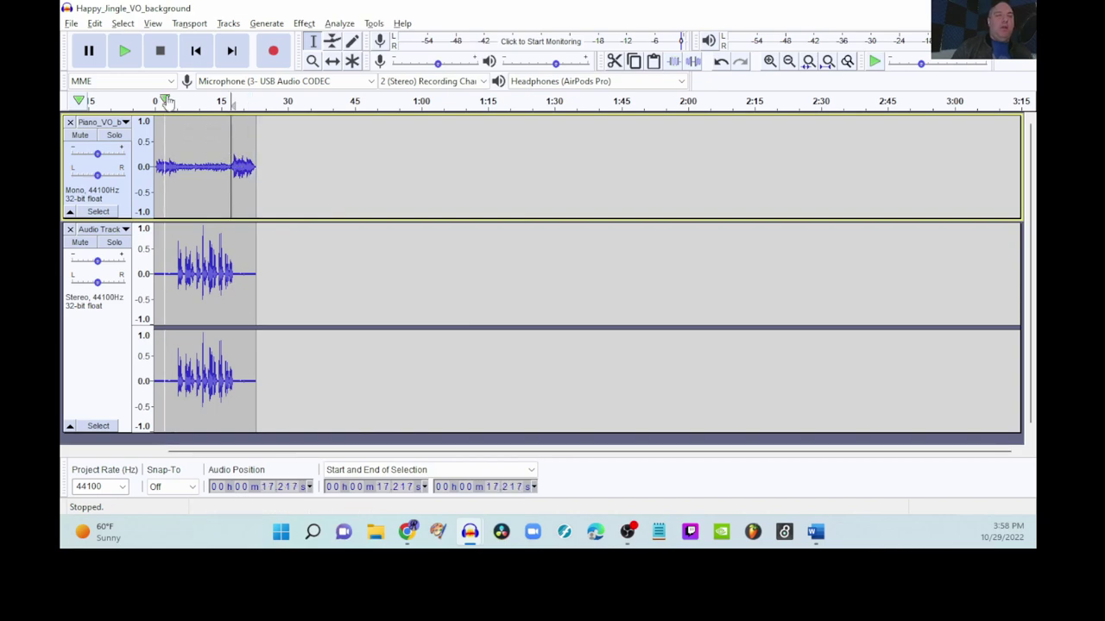
{"action": "left_click", "coordinate": [124, 51]}
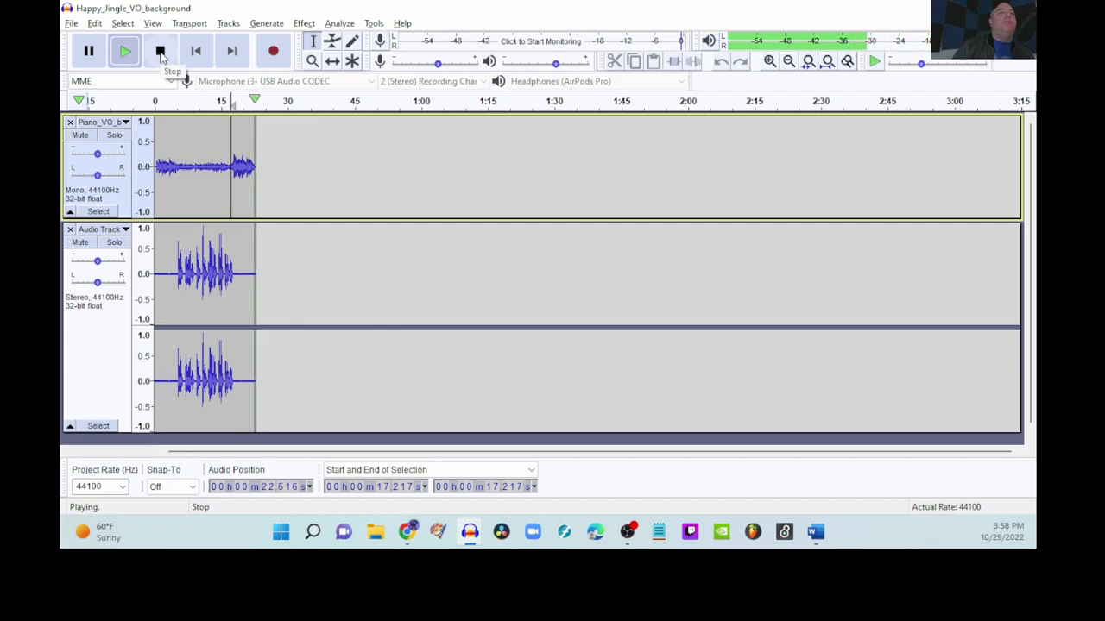
{"action": "left_click", "coordinate": [291, 164]}
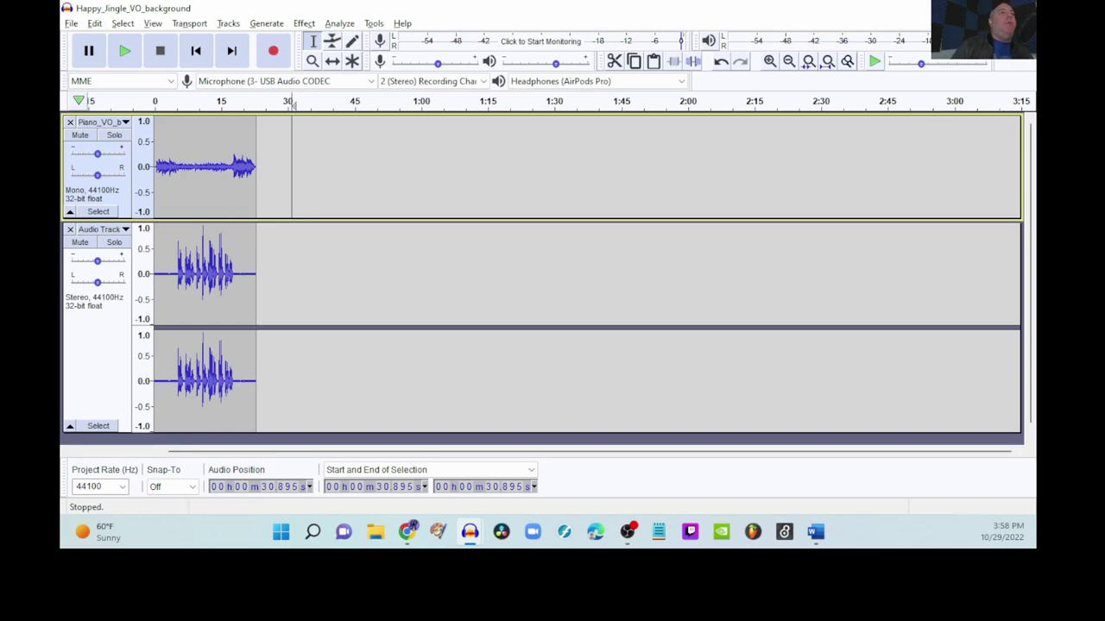
Export the mix as WAV named Happy_Jingle_VO_background plus the creator's name, accepting the stereo mix-down.
{"action": "left_click", "coordinate": [69, 24]}
{"action": "mouse_move", "coordinate": [121, 132]}
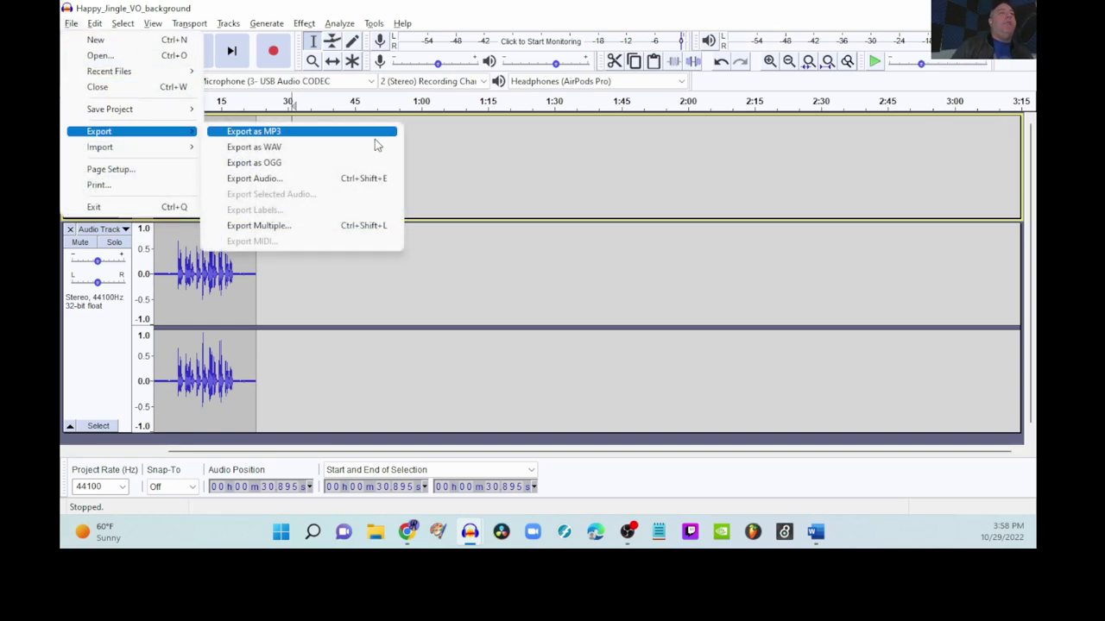
{"action": "left_click", "coordinate": [354, 152]}
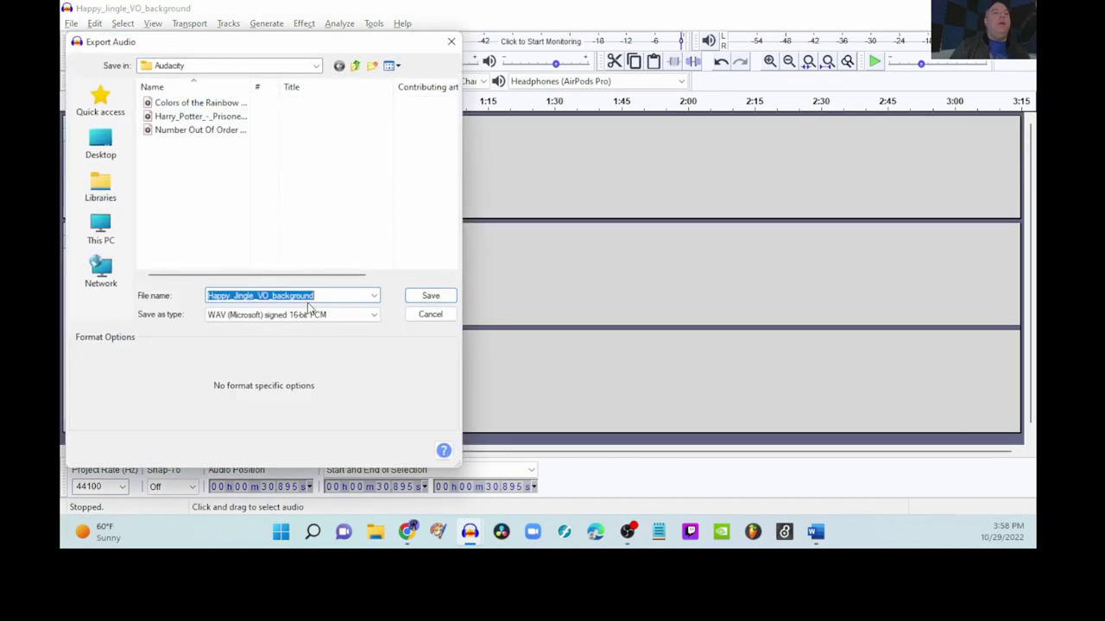
{"action": "left_click", "coordinate": [380, 295]}
{"action": "left_click", "coordinate": [344, 295]}
{"action": "left_click", "coordinate": [335, 296]}
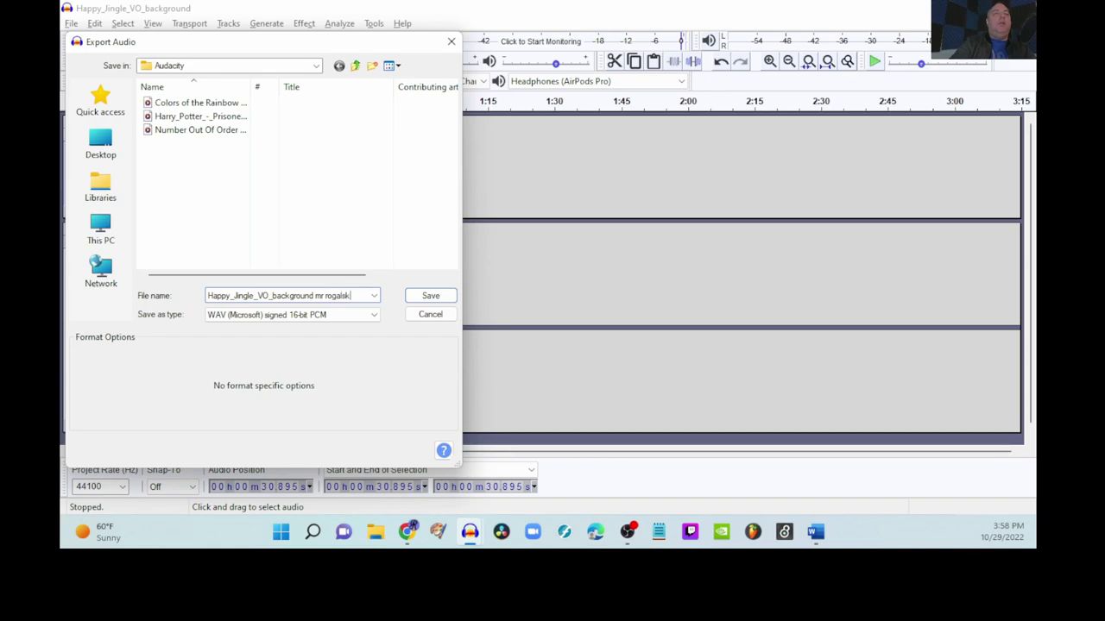
{"action": "type", "text": "mr rogalsk"}
{"action": "key", "text": "Return"}
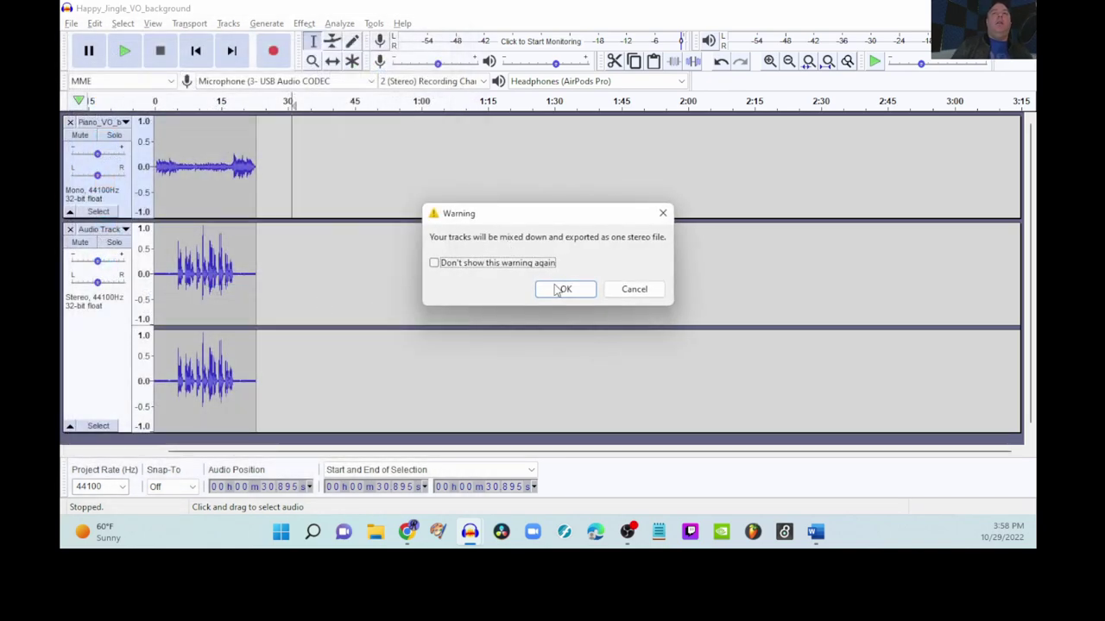
{"action": "left_click", "coordinate": [565, 290]}
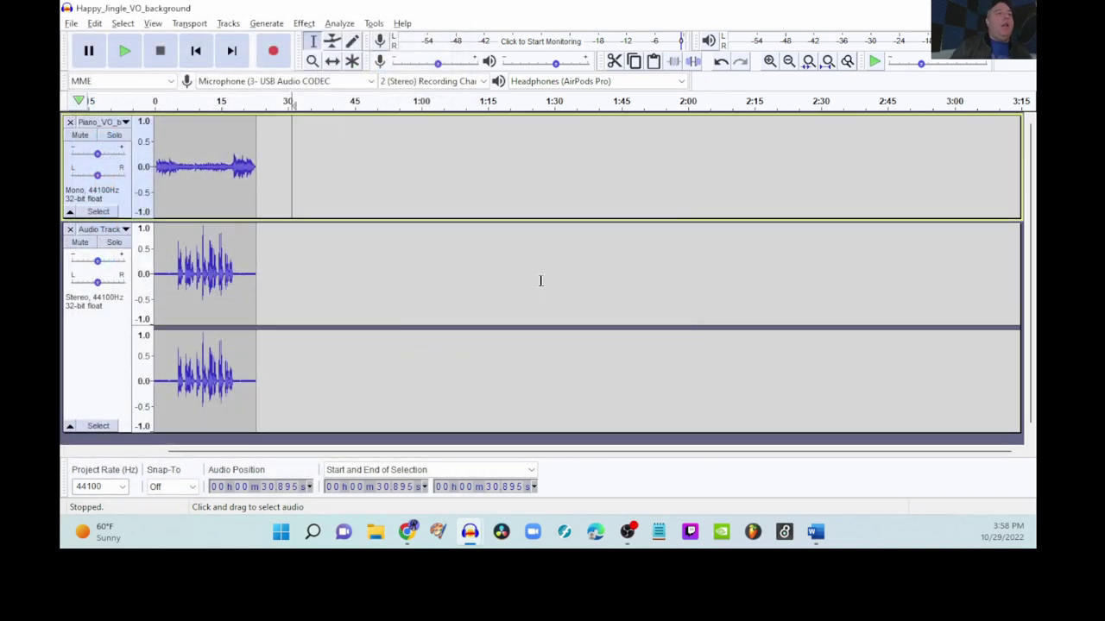